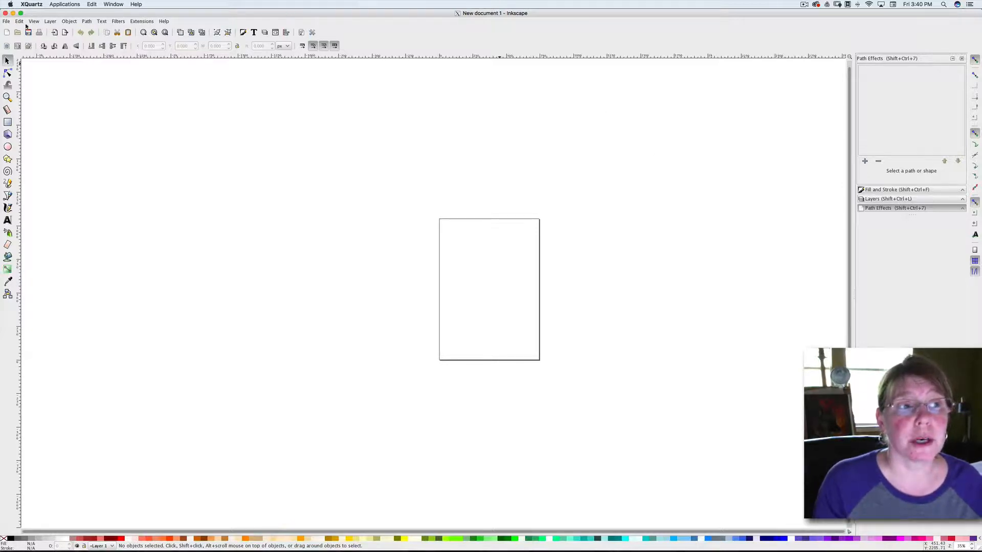
left_click(69, 21)
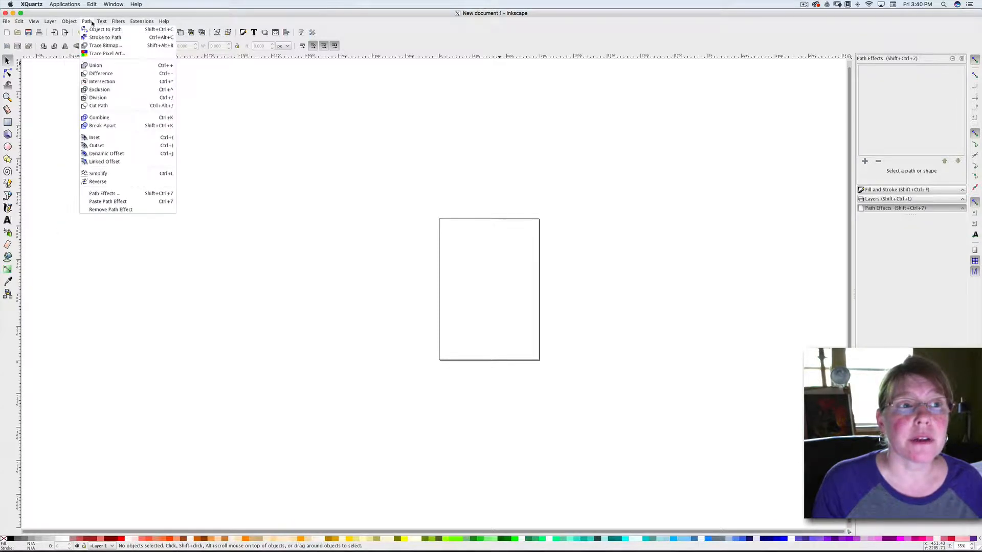
mouse_move(50, 21)
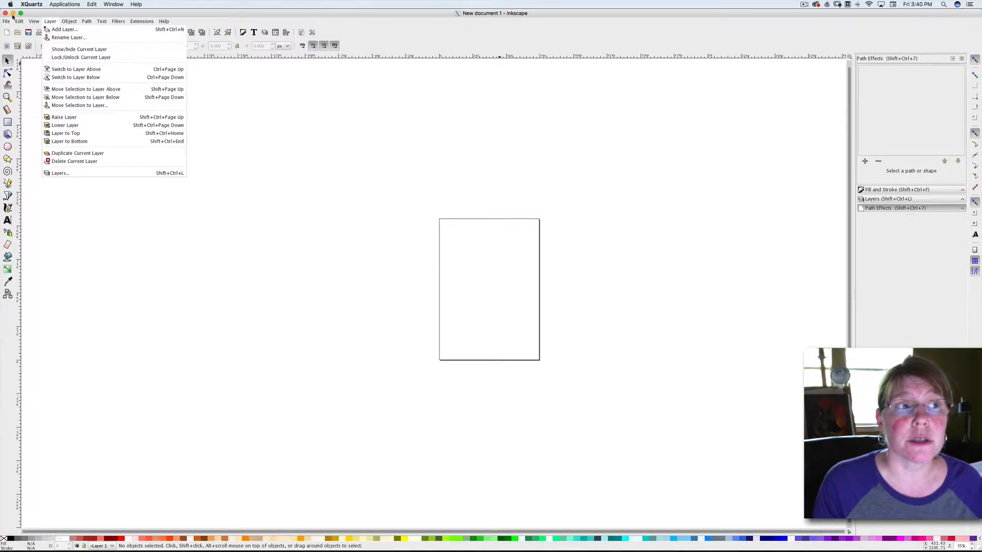
mouse_move(6, 22)
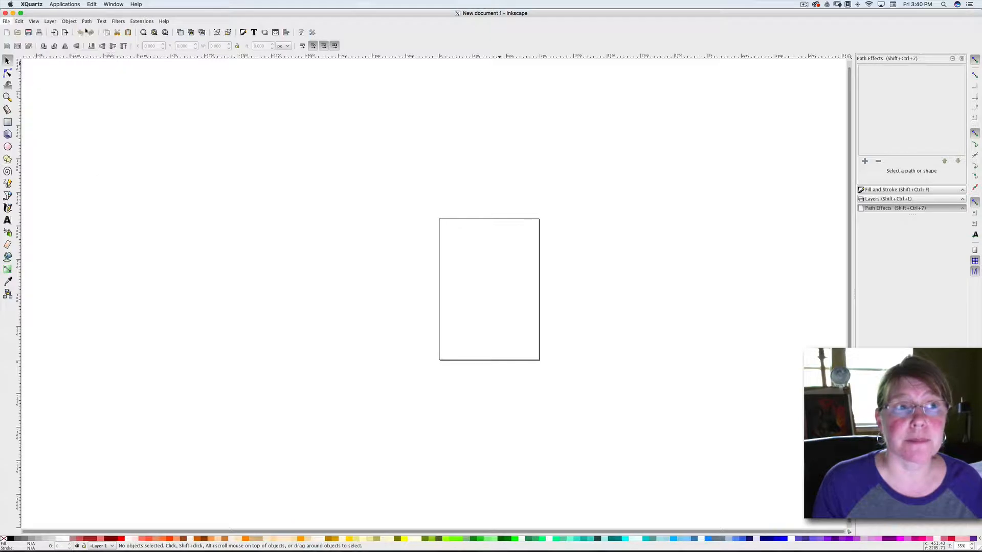
left_click(250, 190)
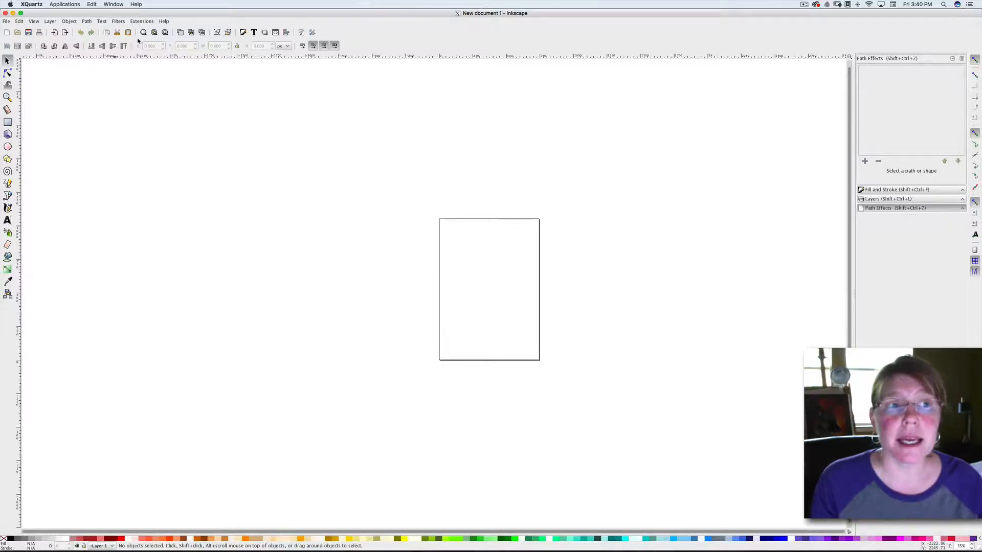
Draw a three-cornered shape about 260 by 268 px in the upper part of the page and make it a regular polygon
left_click(164, 32)
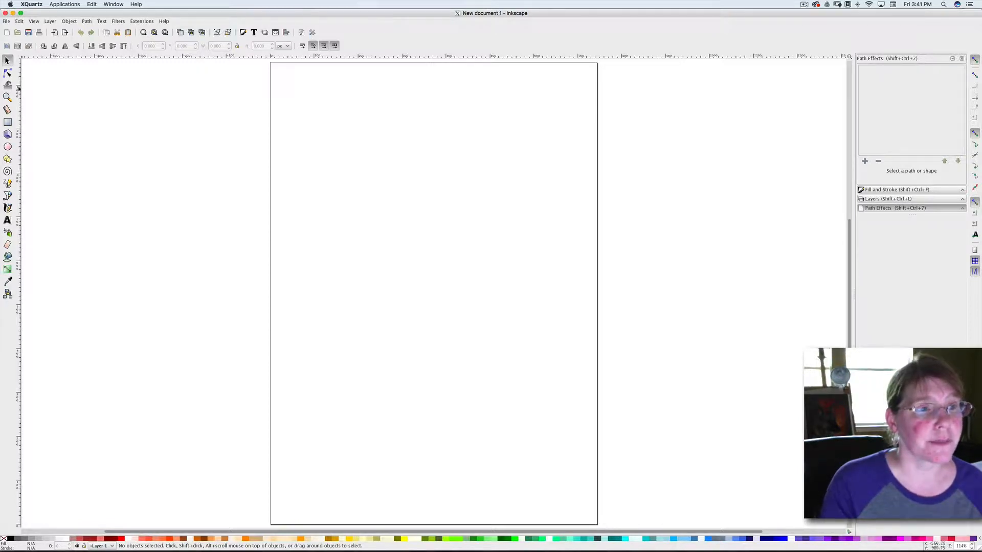
left_click(8, 159)
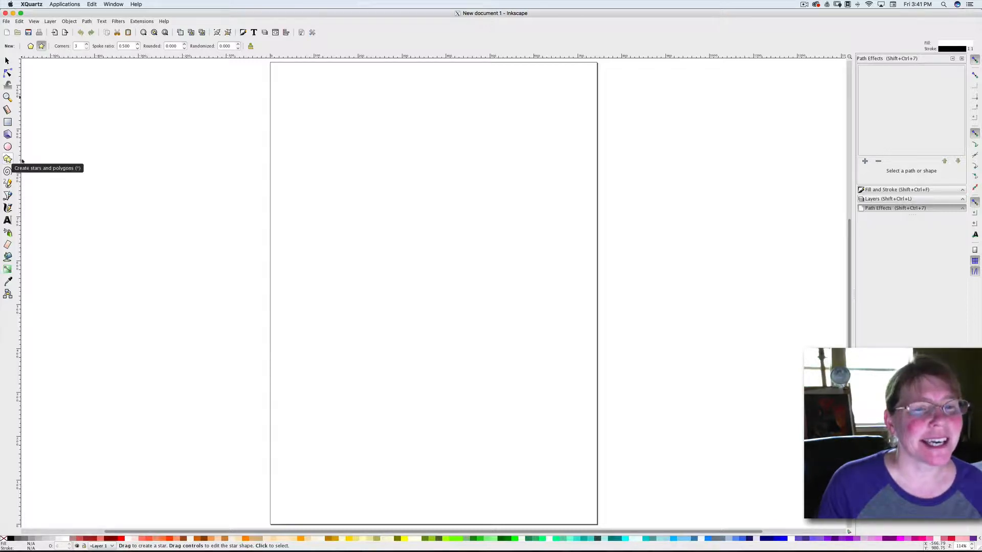
left_click_drag(387, 156, 410, 222)
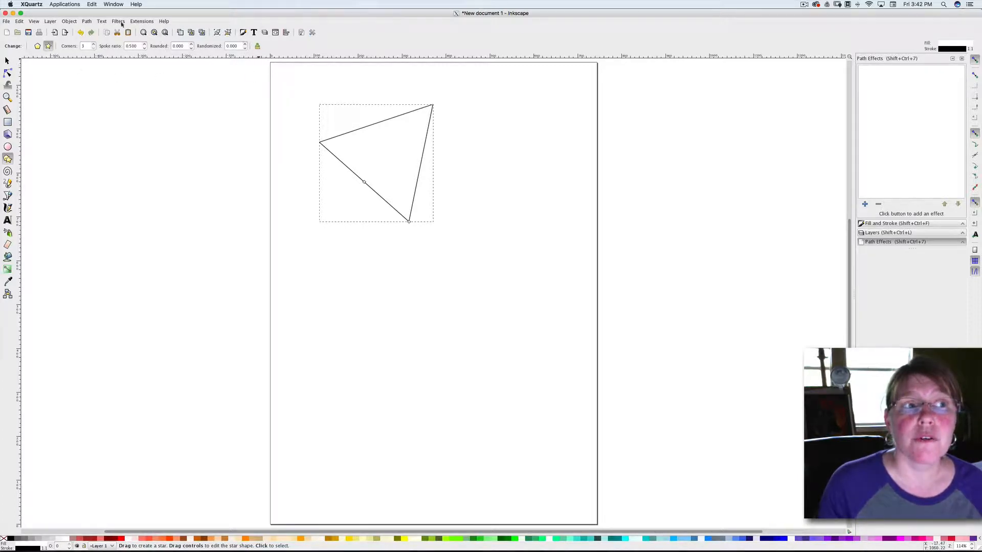
left_click(38, 46)
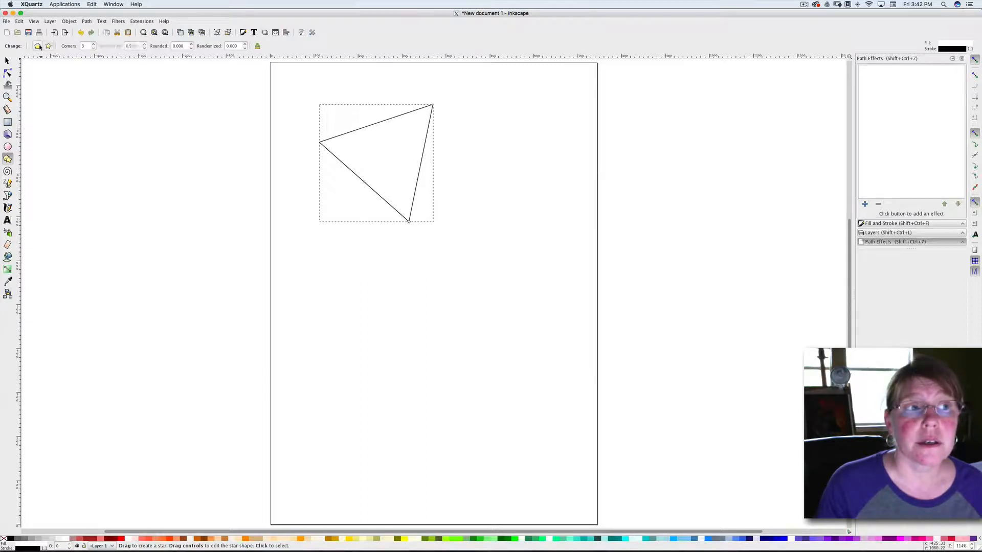
Raise the polygon's number of corners to 9
left_click(93, 45)
left_click(94, 44)
left_click(94, 45)
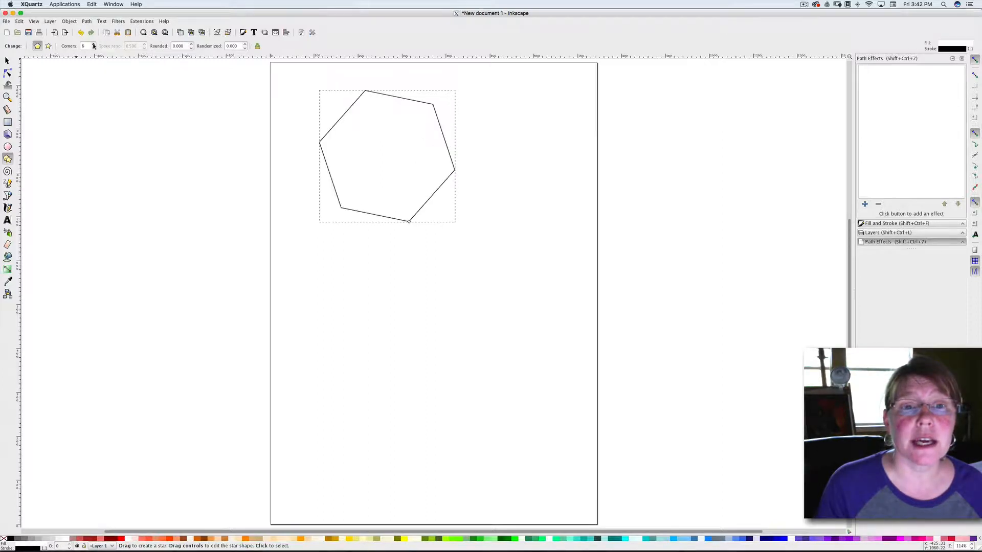
left_click(93, 45)
left_click(94, 45)
left_click(94, 45)
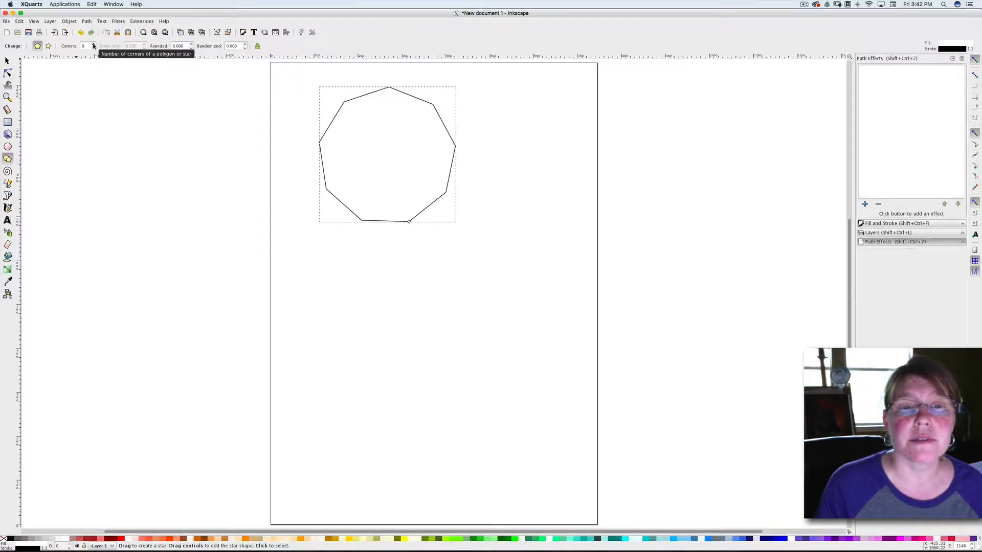
Reduce the polygon's number of corners to 4
left_click(94, 45)
left_click(93, 49)
left_click(94, 49)
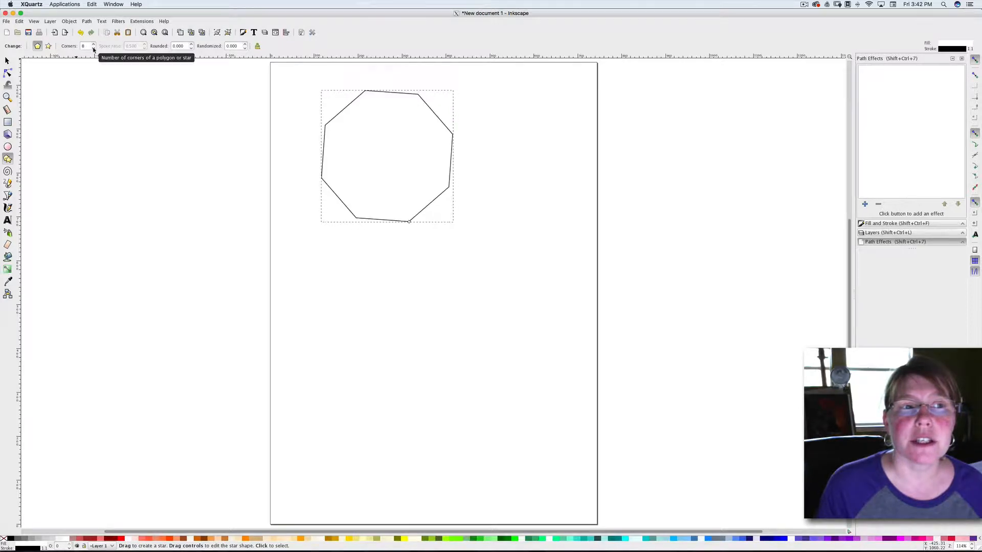
left_click(93, 48)
left_click(94, 48)
left_click(93, 48)
left_click(93, 49)
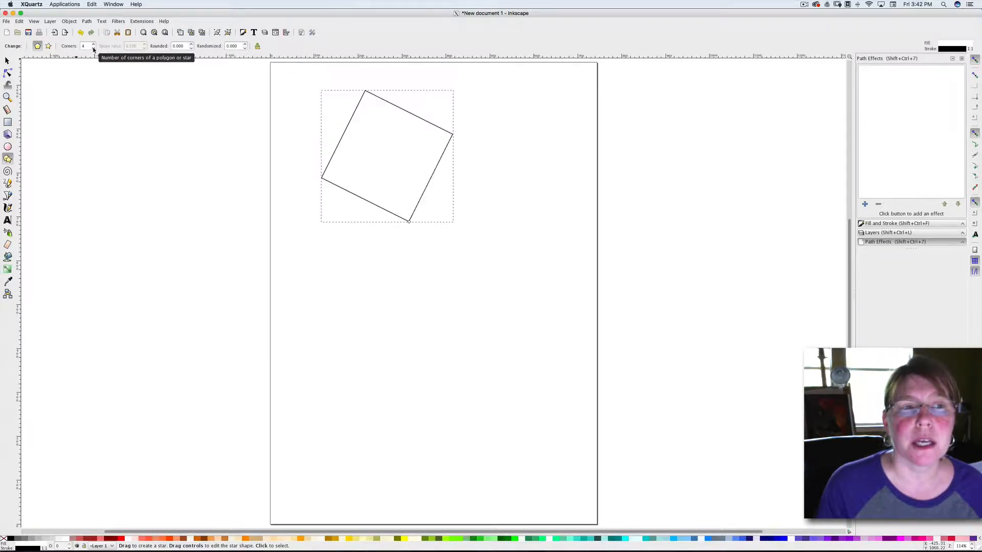
Increase the rounding of the four-cornered polygon to 0.110
left_click(191, 44)
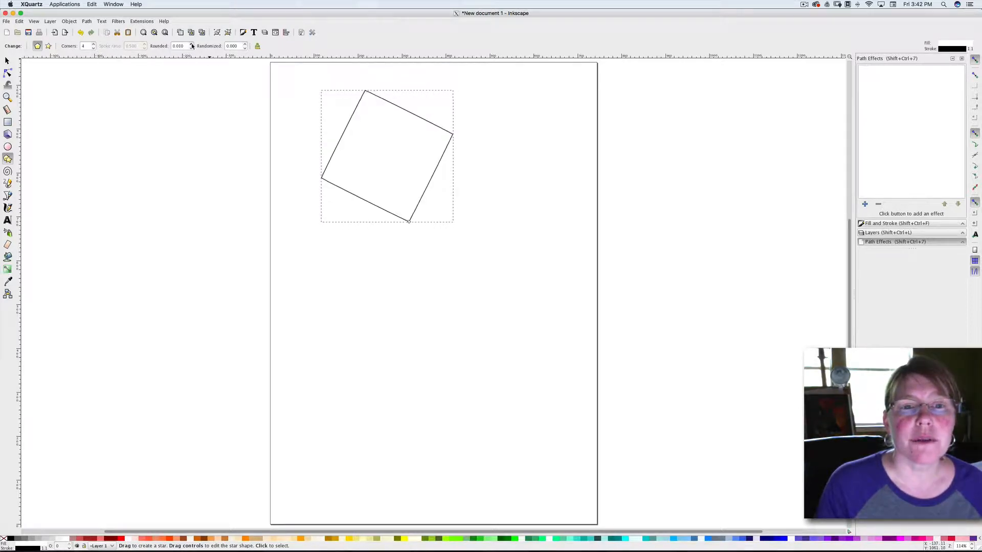
left_click(192, 45)
left_click(191, 45)
left_click(192, 45)
left_click(192, 44)
left_click(192, 44)
left_click(192, 45)
left_click(192, 45)
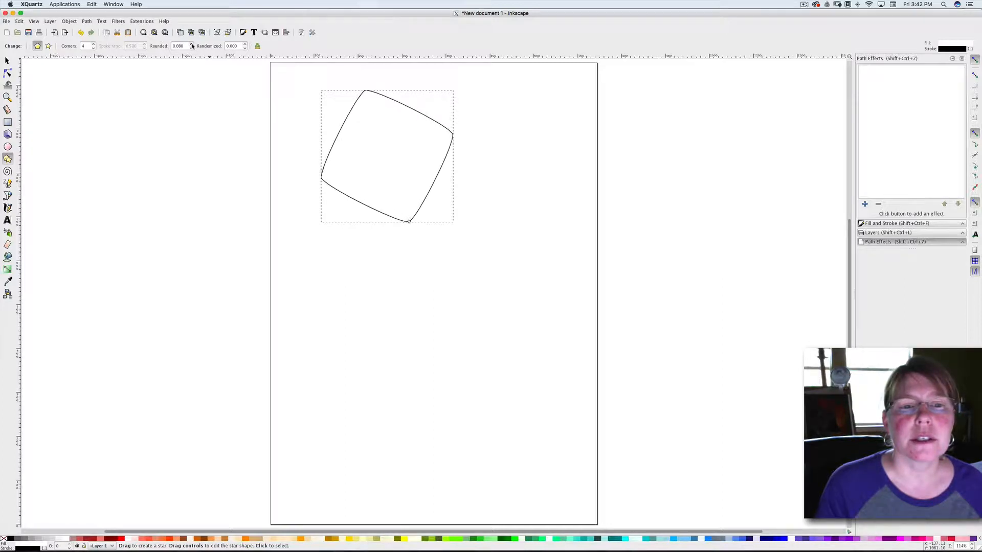
left_click(192, 45)
left_click(192, 45)
left_click(192, 44)
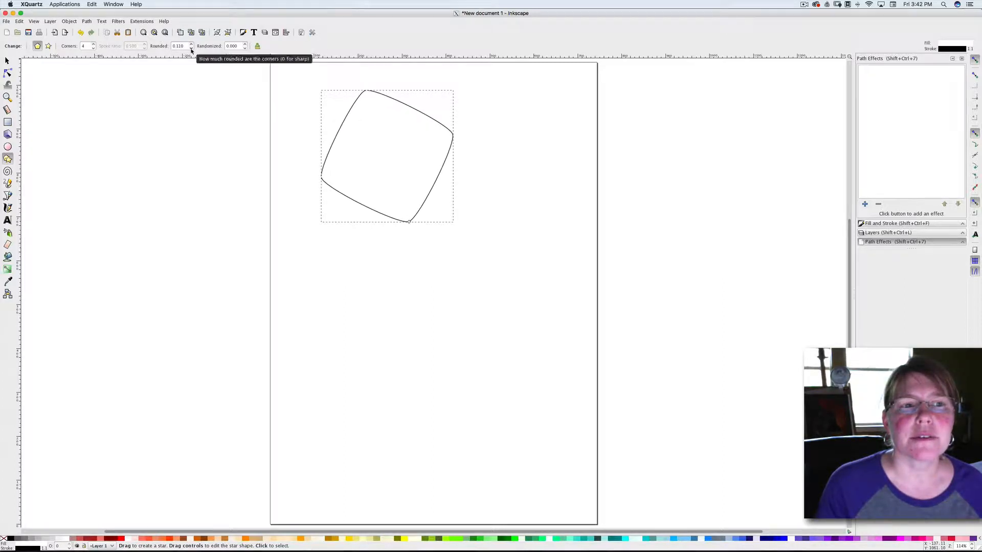
Lower the polygon's corner rounding to 0.020
left_click(191, 48)
left_click(191, 48)
left_click(191, 48)
left_click(192, 48)
left_click(191, 48)
left_click(191, 48)
left_click(191, 49)
left_click(191, 48)
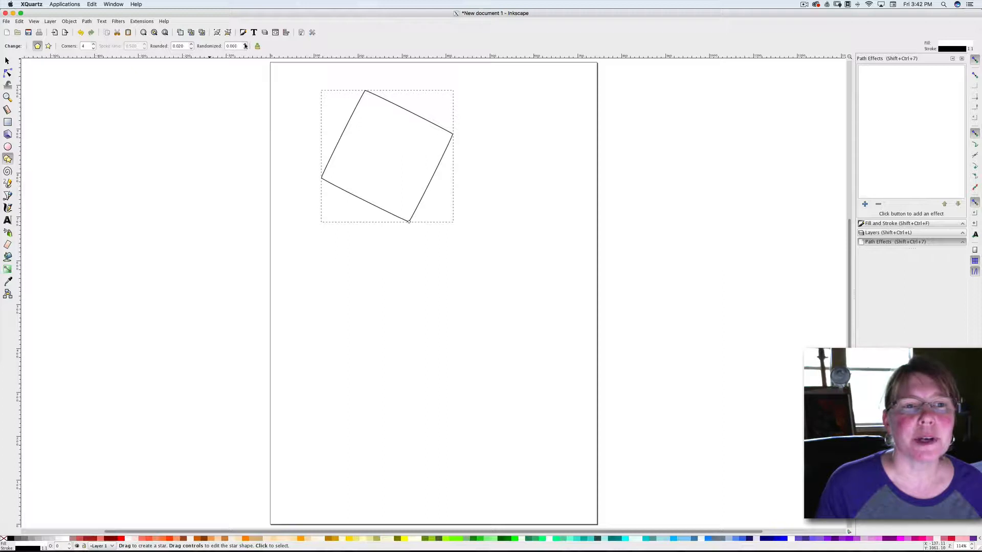
Scatter the polygon's corners by raising its randomization to about 1.449
left_click(245, 45)
left_click(245, 45)
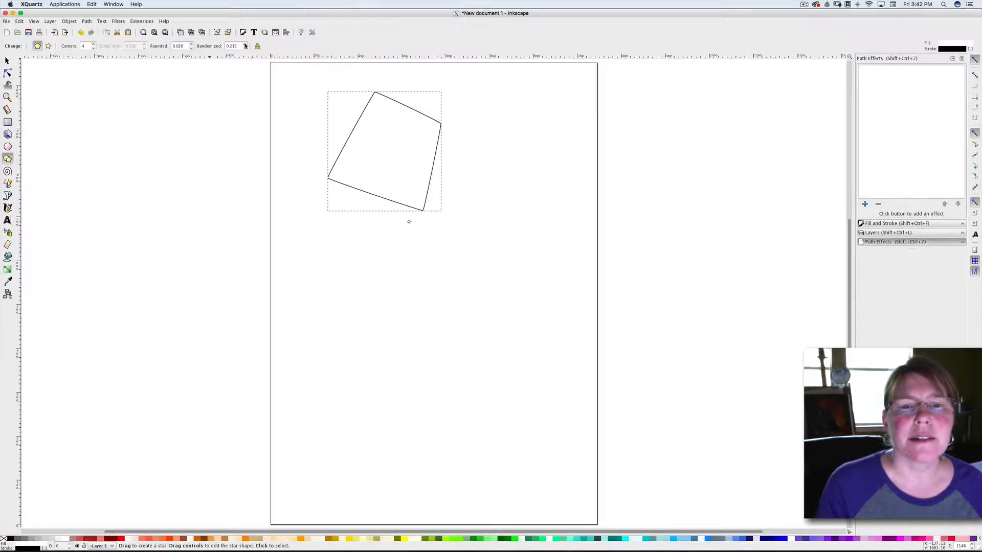
left_click(245, 45)
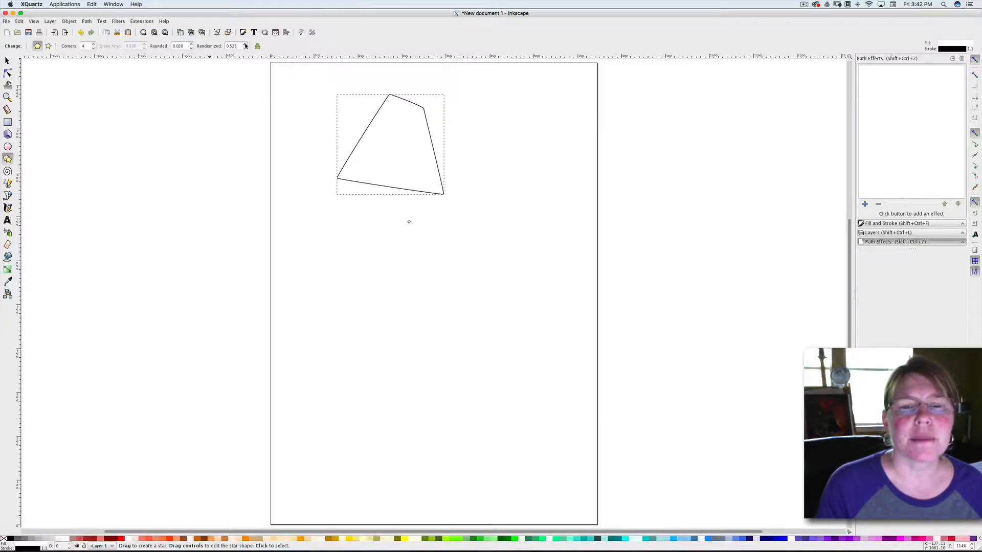
left_click(246, 45)
left_click(246, 45)
left_click(245, 45)
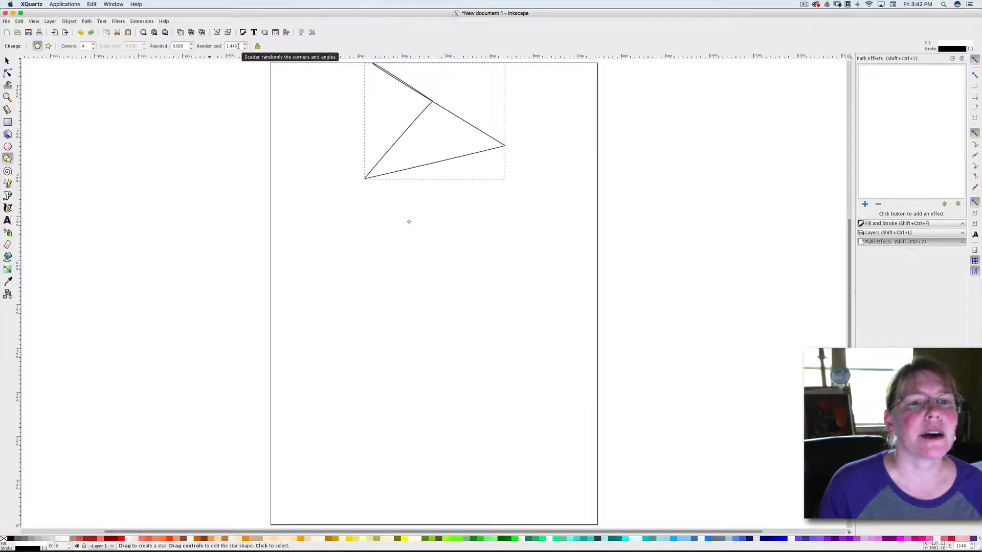
Return the polygon to a plain triangle with 3 corners, zero rounding and zero randomization
triple_click(239, 45)
type("0")
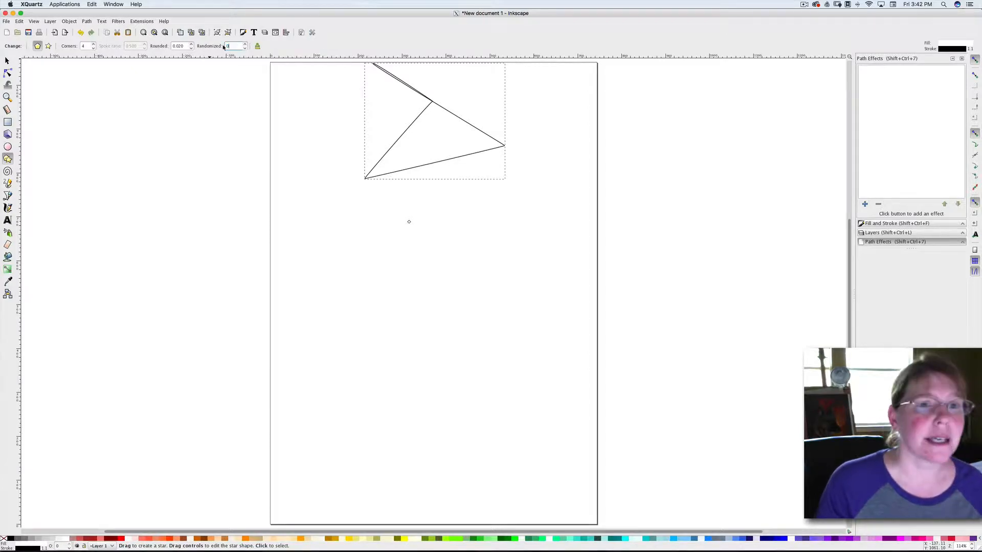
left_click(191, 48)
left_click(191, 48)
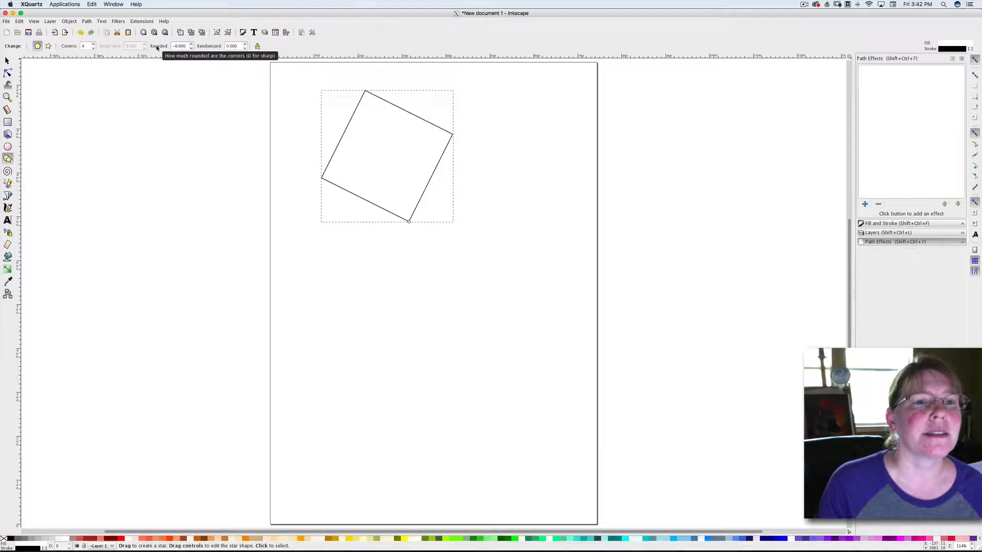
left_click(94, 48)
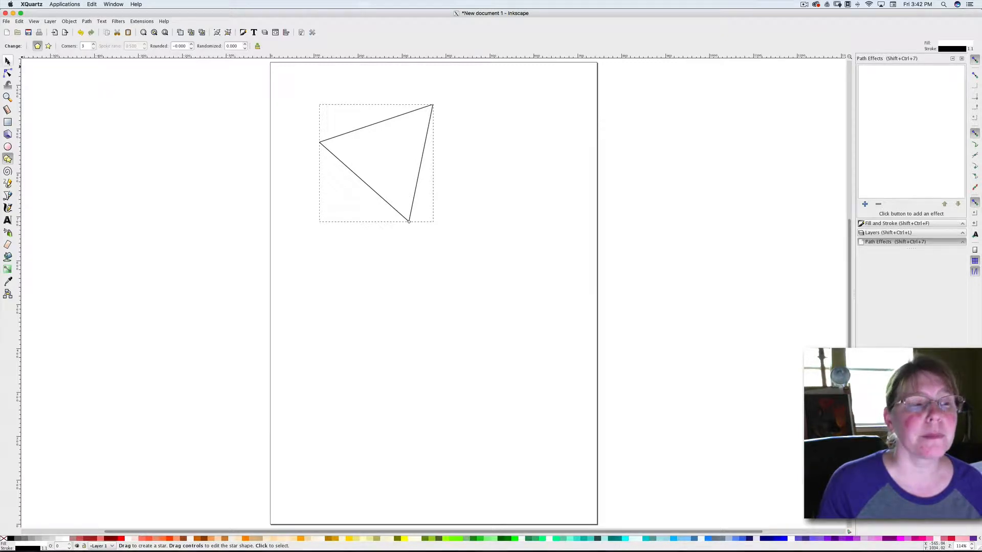
Move the triangle down and right on the page, and rotate it slightly counterclockwise
left_click(7, 62)
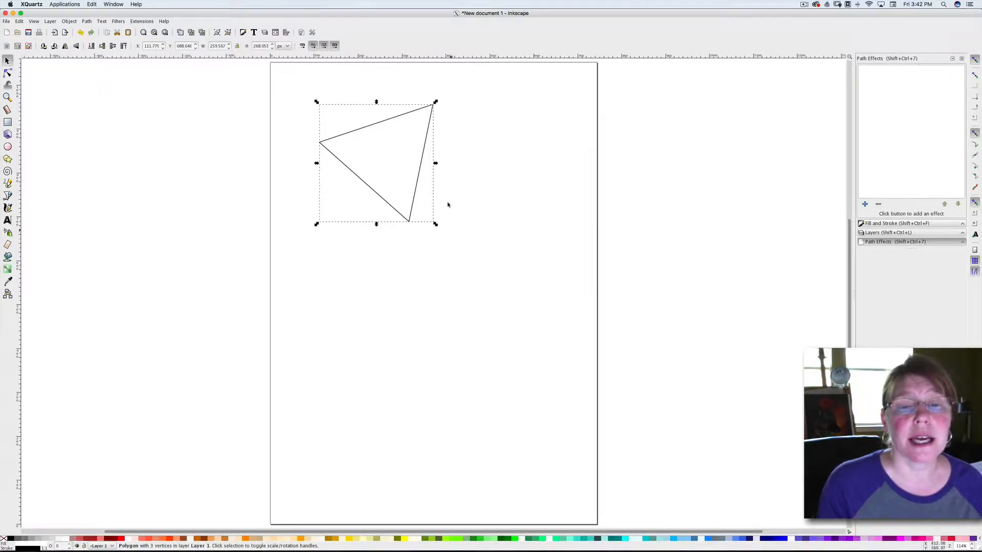
left_click_drag(385, 162, 421, 209)
left_click(421, 210)
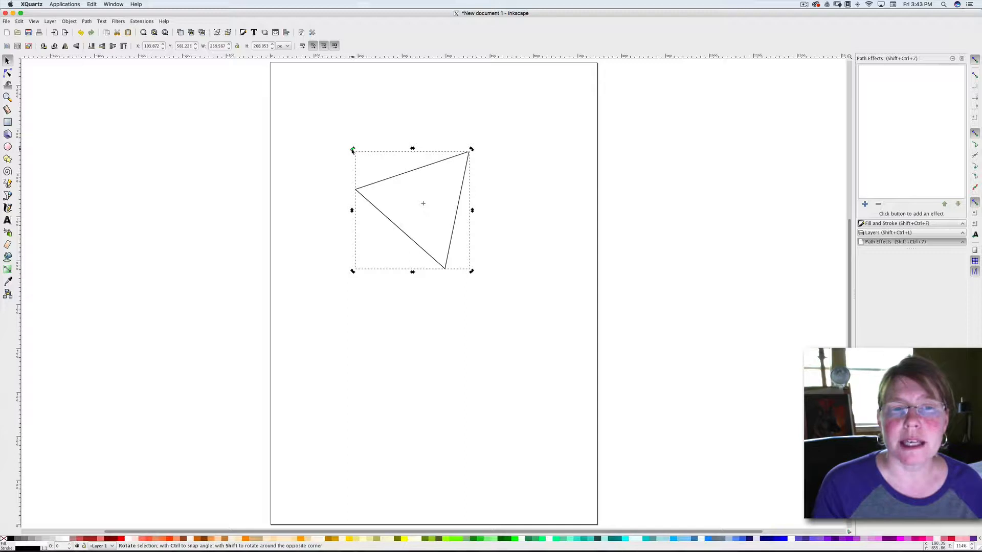
left_click_drag(354, 150, 381, 201)
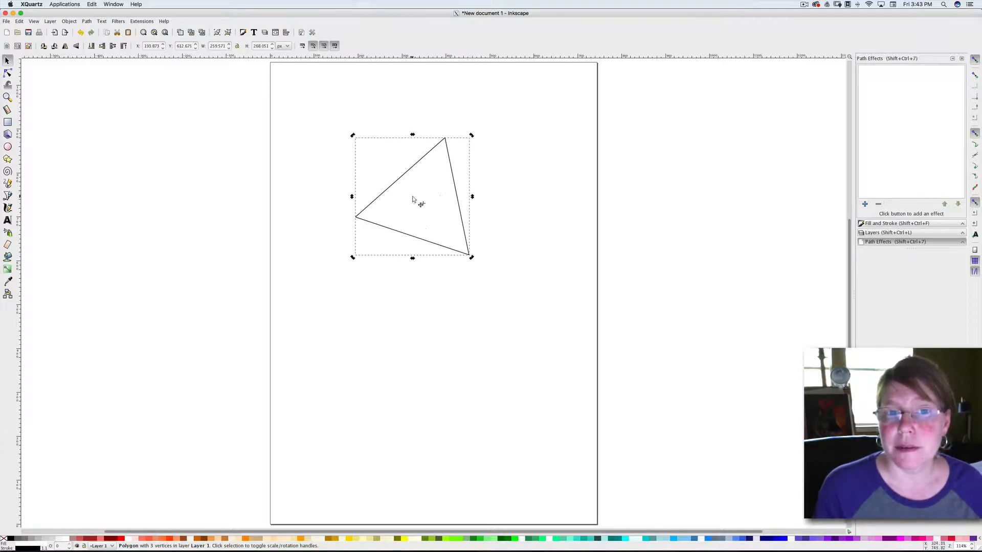
Scale the triangle up from its lower-right corner to about 347 by 392 px and deselect it
left_click(428, 194)
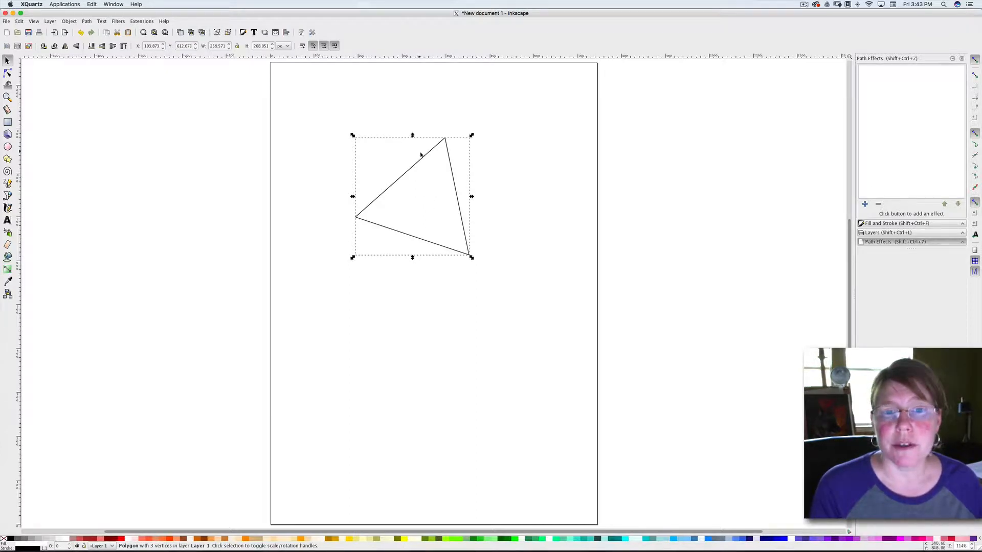
left_click_drag(472, 257, 509, 313)
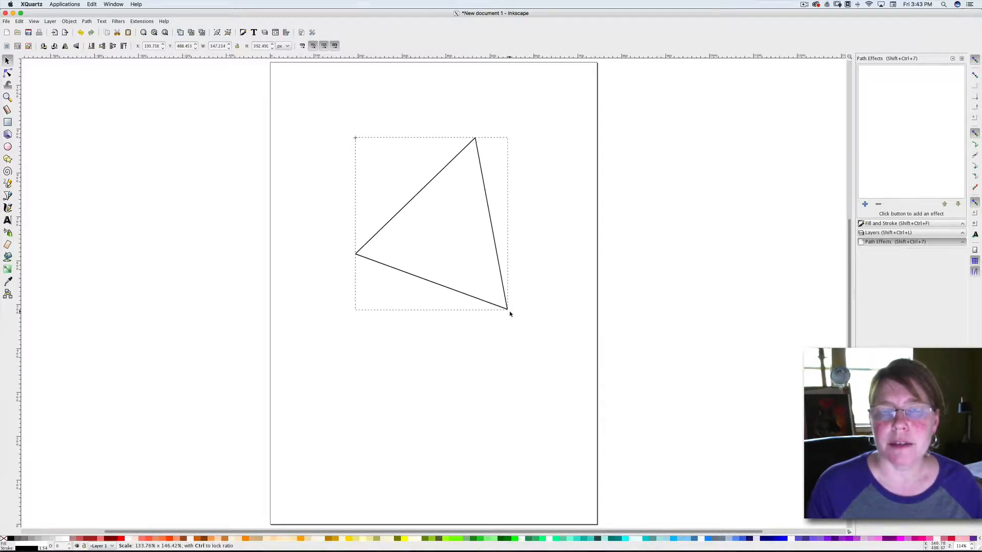
left_click(455, 375)
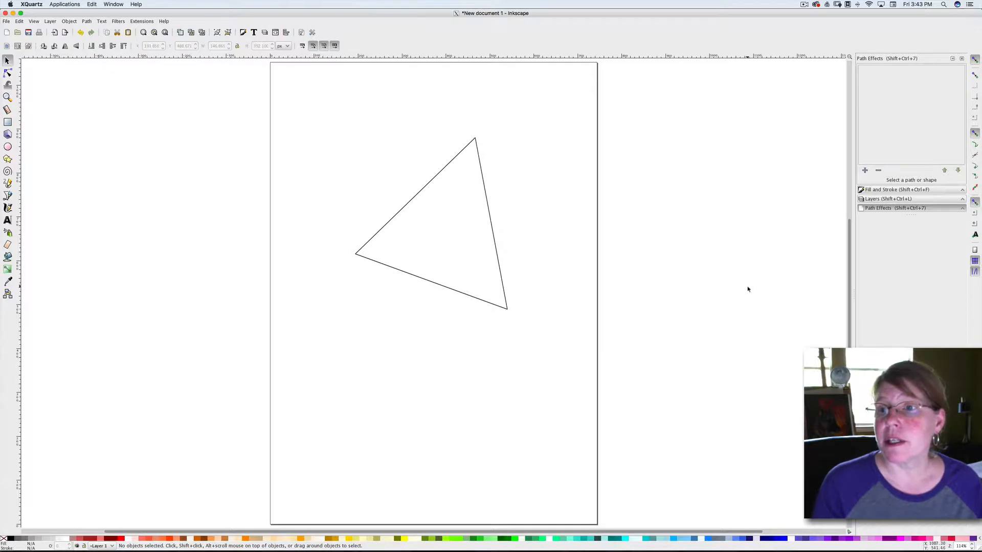
Display the triangle's fill settings and compare the RGB, HSL, CMYK and Wheel color modes
left_click(874, 192)
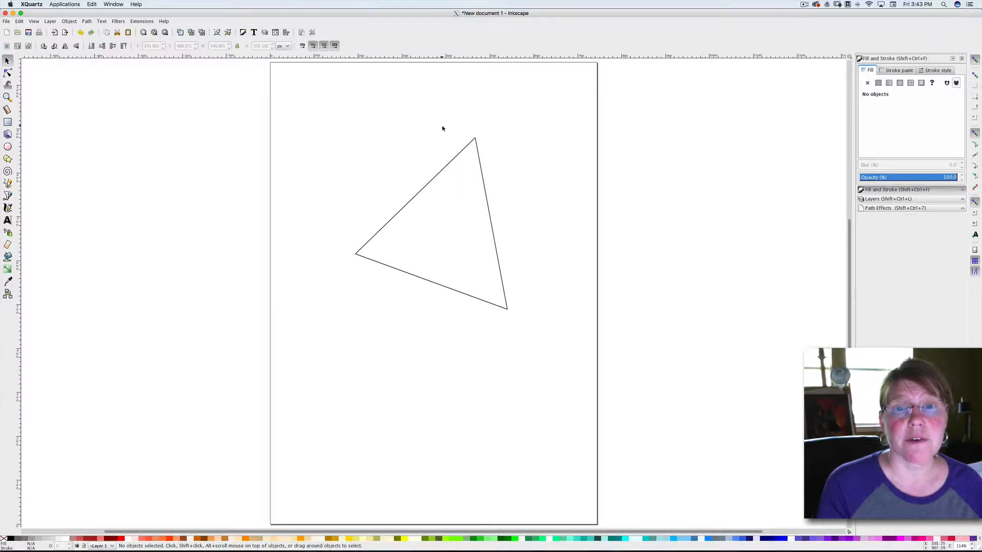
left_click(465, 151)
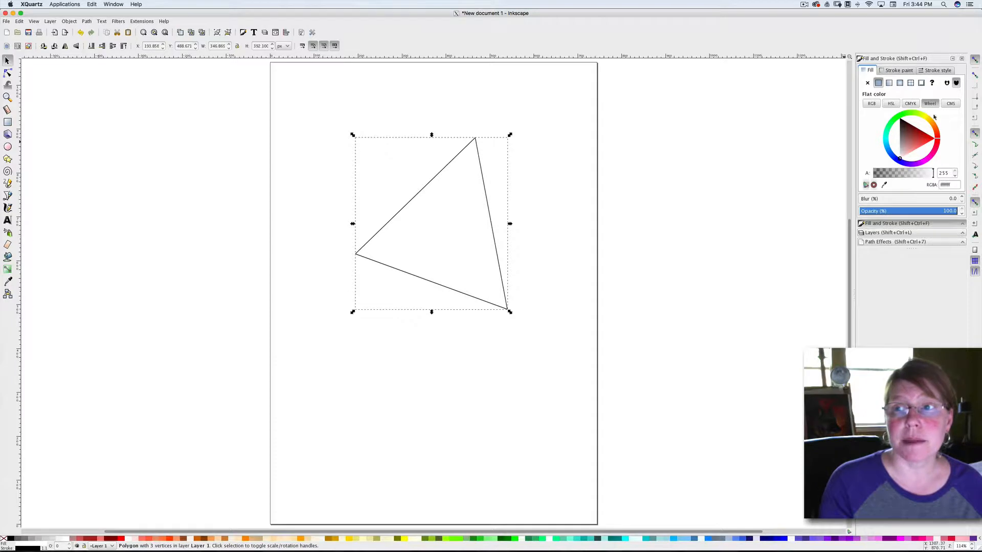
left_click(872, 104)
left_click(891, 104)
left_click(910, 104)
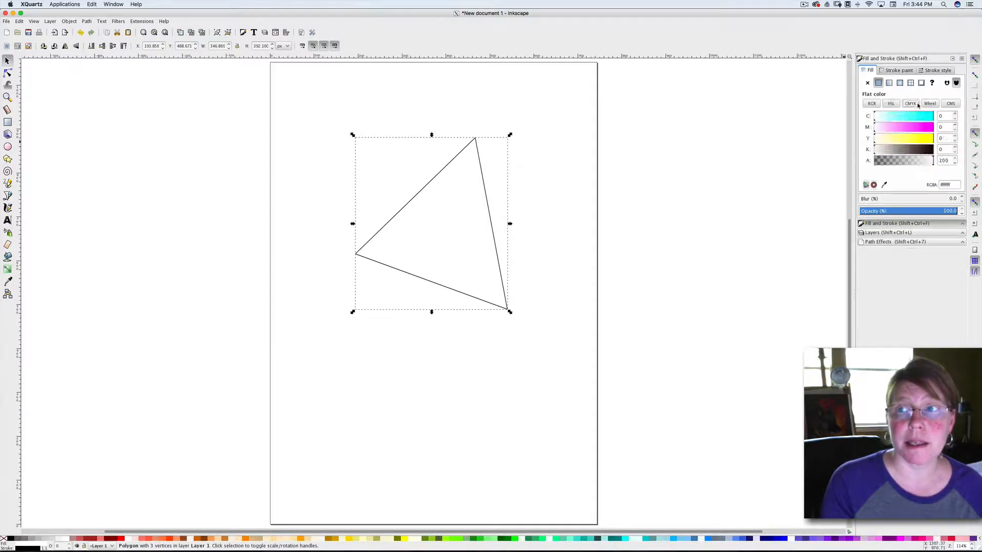
left_click(932, 104)
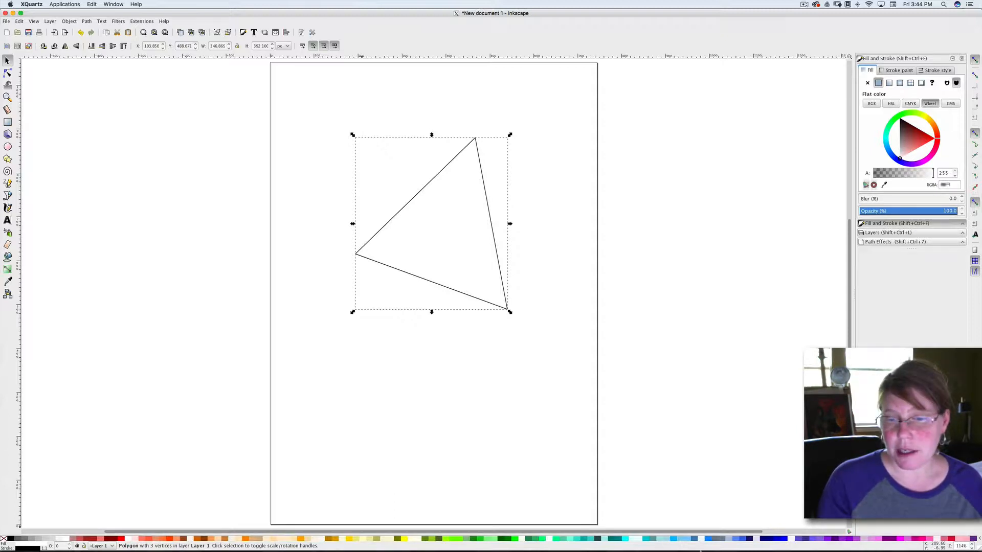
Try out other swatch palettes, including Windows XP icons, and return to the original multicolor palette
left_click(979, 539)
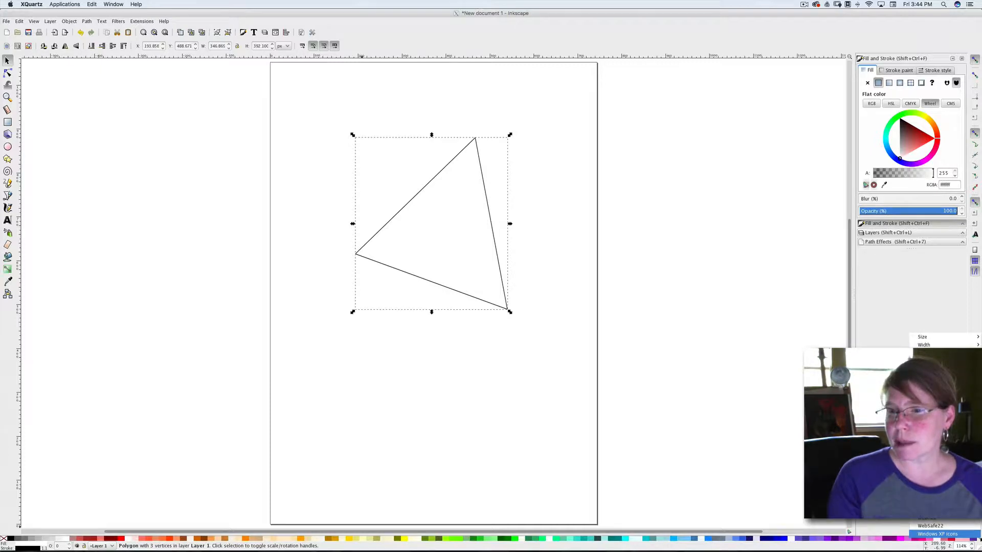
left_click(937, 534)
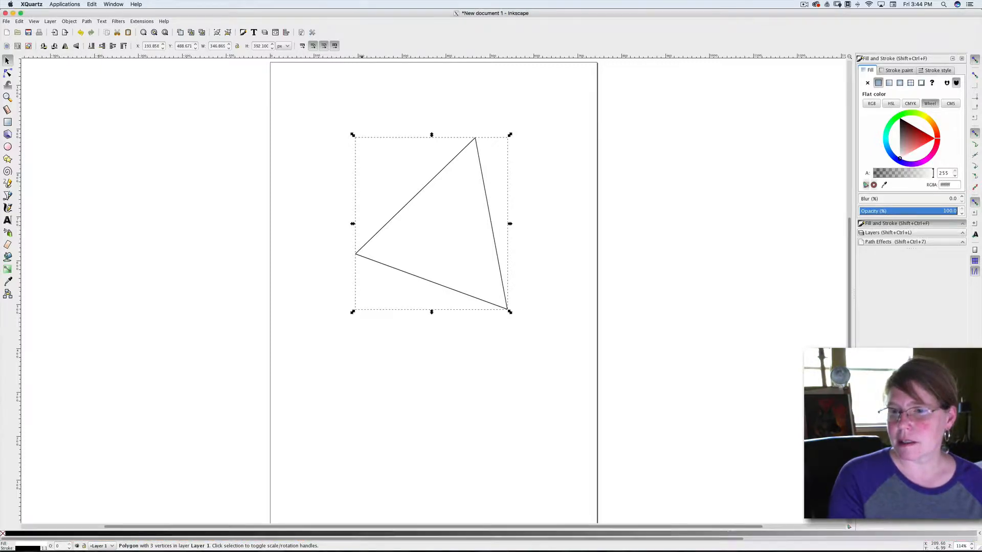
left_click(978, 539)
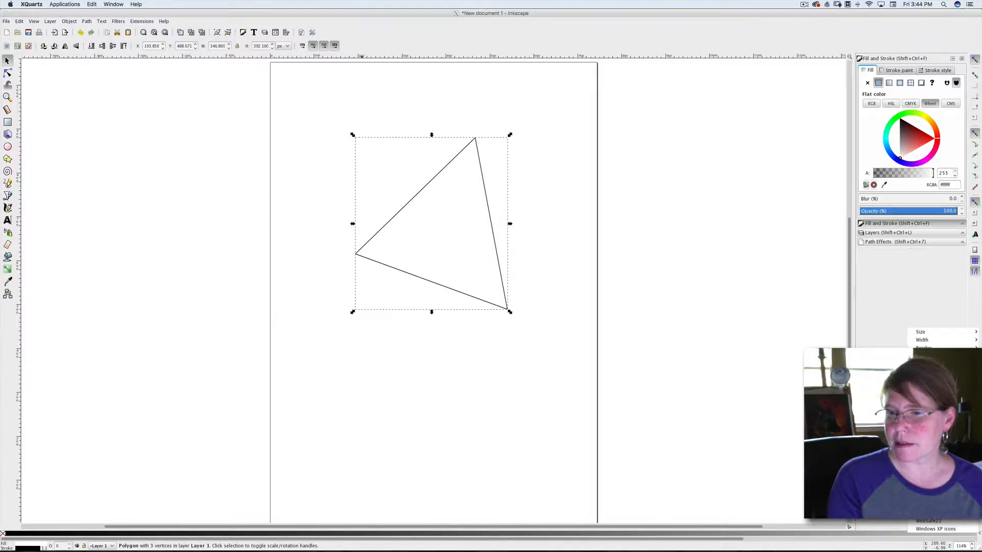
left_click(927, 472)
left_click(979, 534)
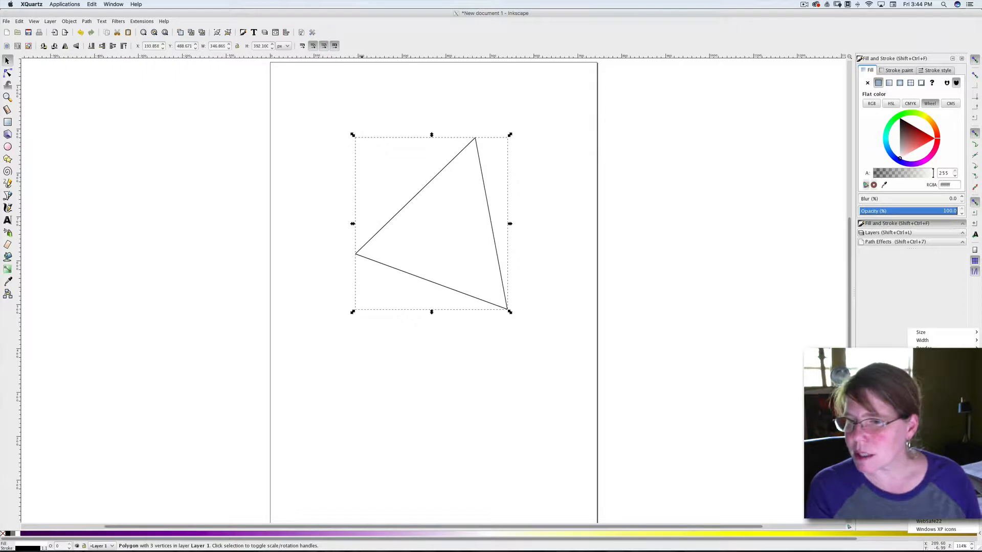
left_click(926, 481)
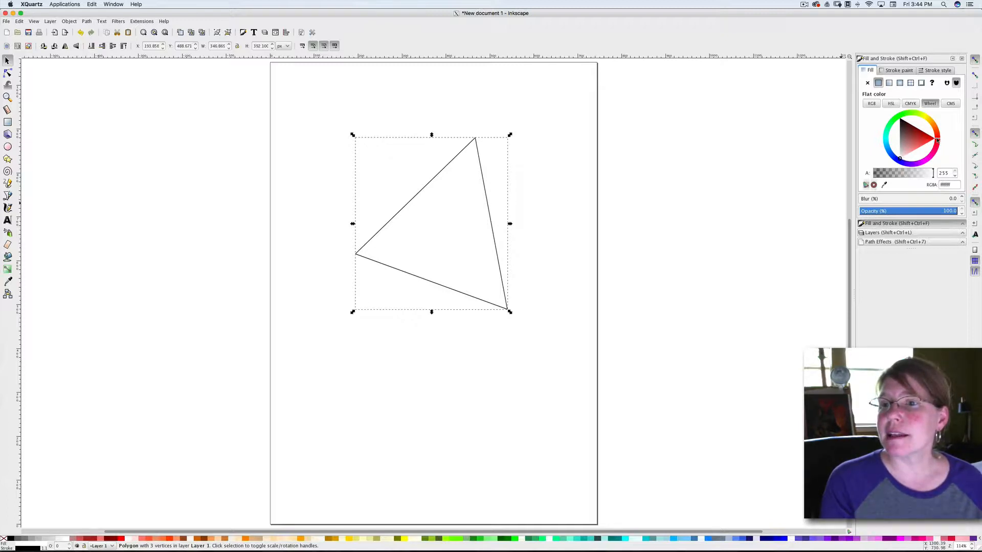
Fill the triangle with a flat orange chosen in the color wheel
mouse_move(938, 140)
left_mouse_down()
mouse_move(908, 160)
mouse_move(890, 136)
left_mouse_up()
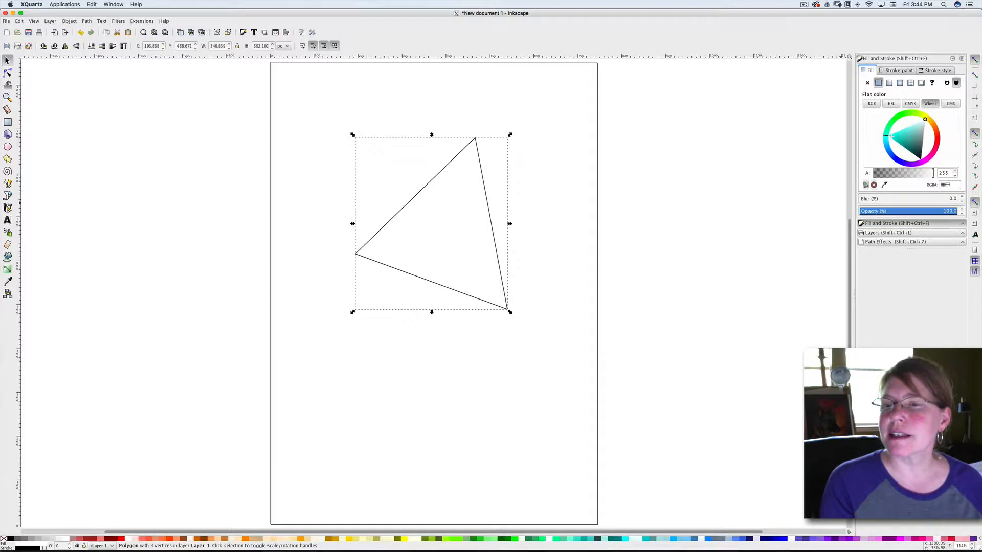
left_click_drag(925, 120, 917, 116)
left_click_drag(886, 145, 926, 123)
left_click(934, 130)
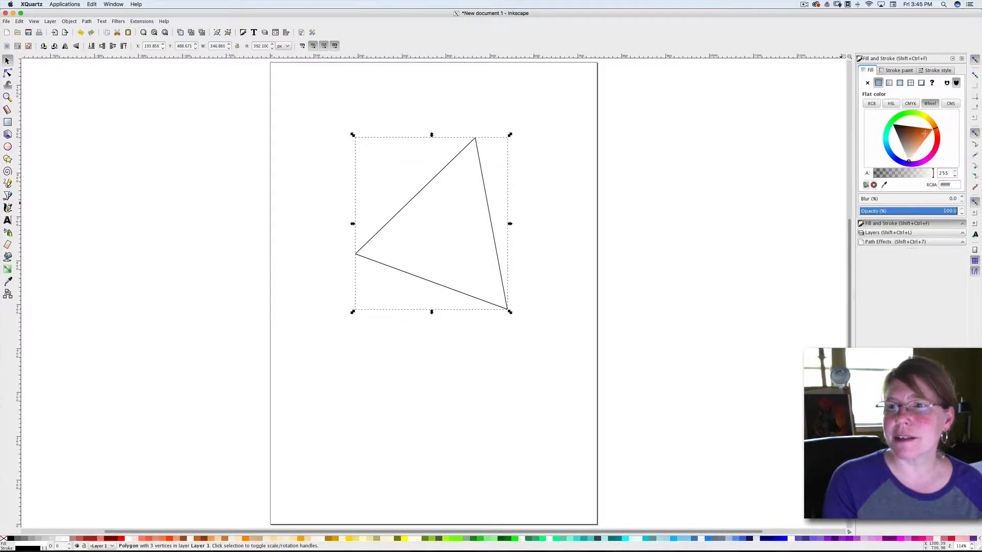
mouse_move(910, 160)
left_mouse_down()
mouse_move(910, 136)
mouse_move(922, 134)
left_mouse_up()
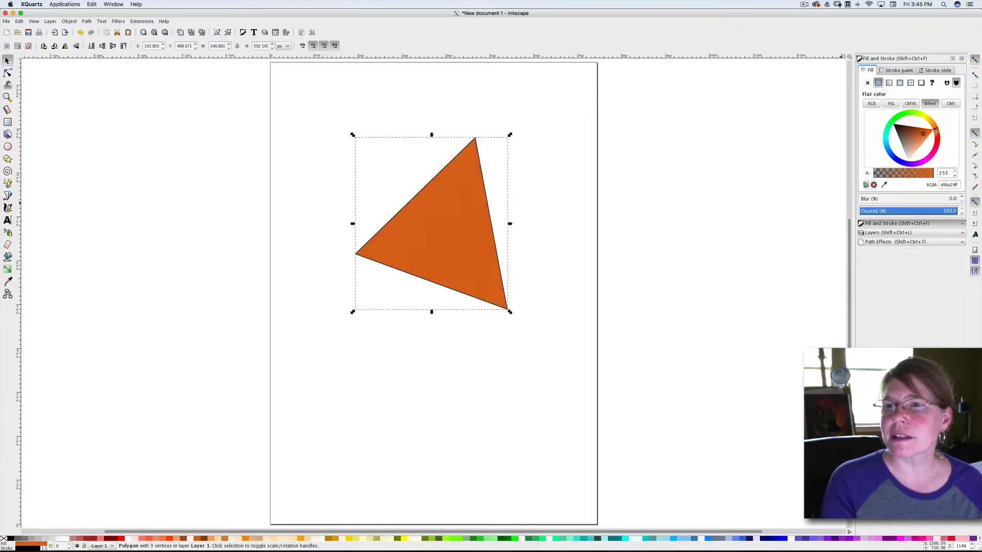
Set the triangle's fill to a bright turquoise by adjusting the wheel's hue and shade
left_click(936, 131)
mouse_move(938, 146)
left_mouse_down()
mouse_move(907, 162)
mouse_move(898, 137)
left_mouse_up()
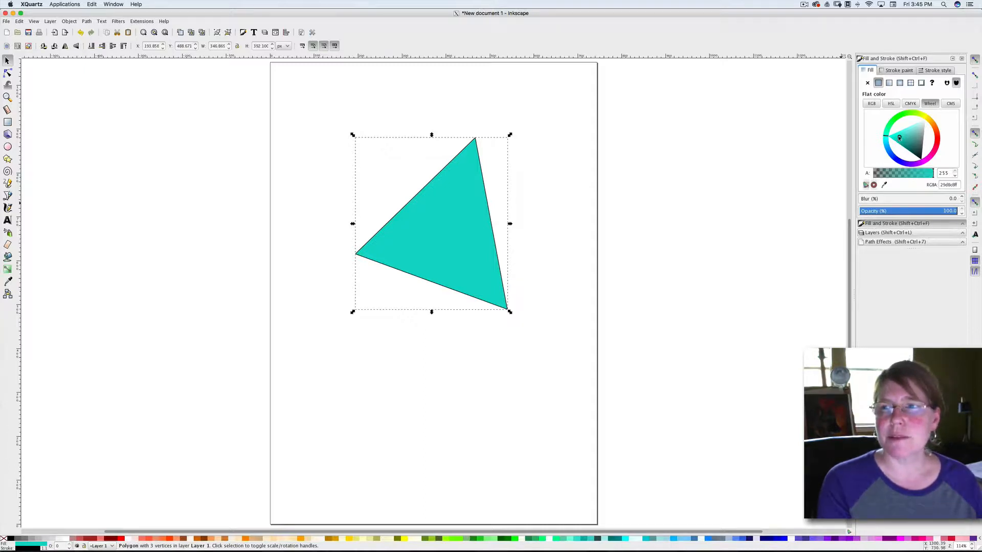
mouse_move(898, 137)
left_mouse_down()
mouse_move(910, 129)
mouse_move(913, 145)
mouse_move(895, 136)
left_mouse_up()
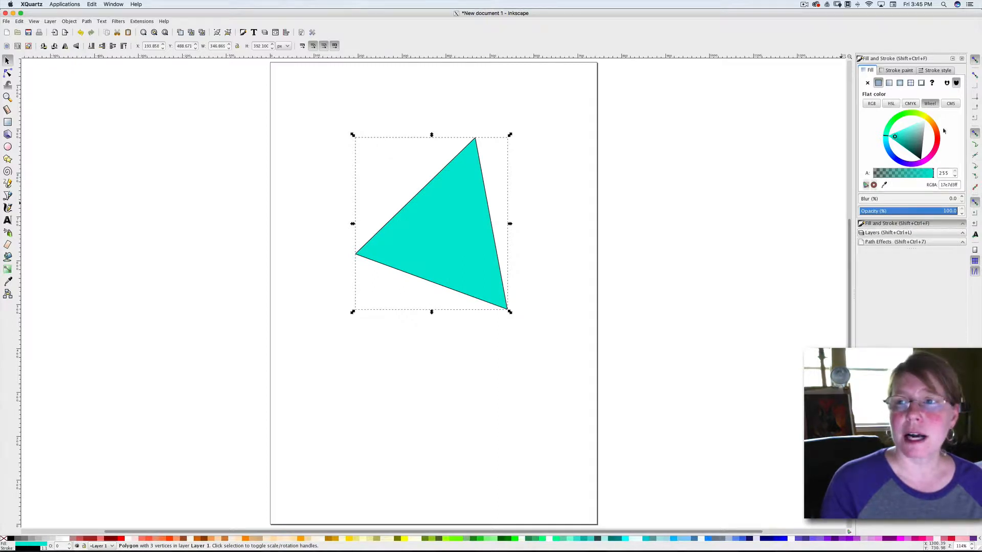
Remove the triangle's outline, restore it as a flat color stroke and make it purple
left_click(894, 74)
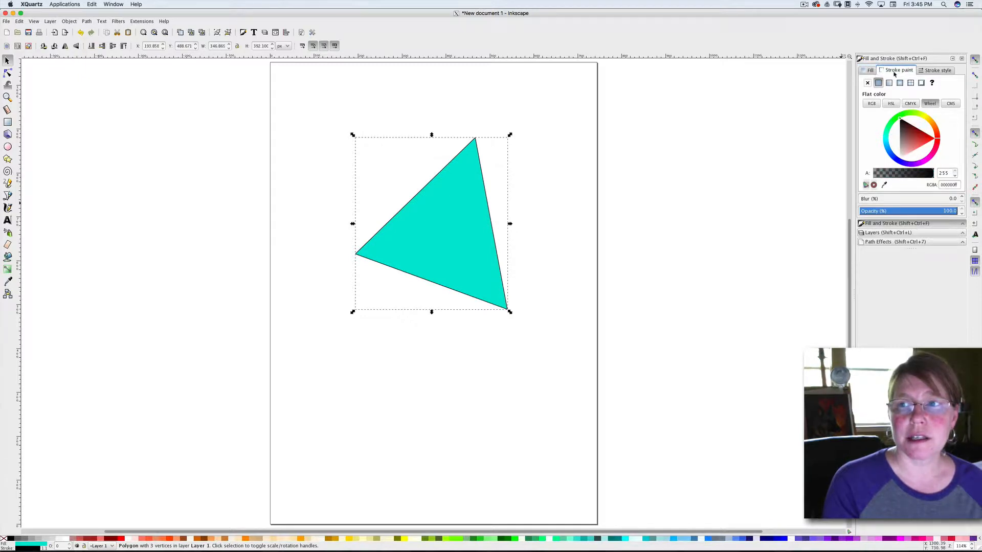
left_click(867, 82)
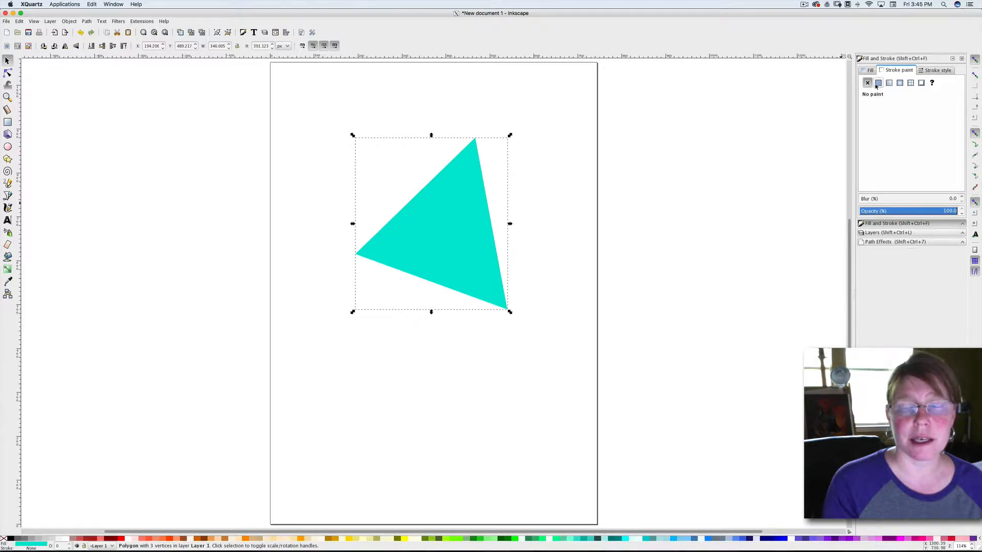
left_click(878, 84)
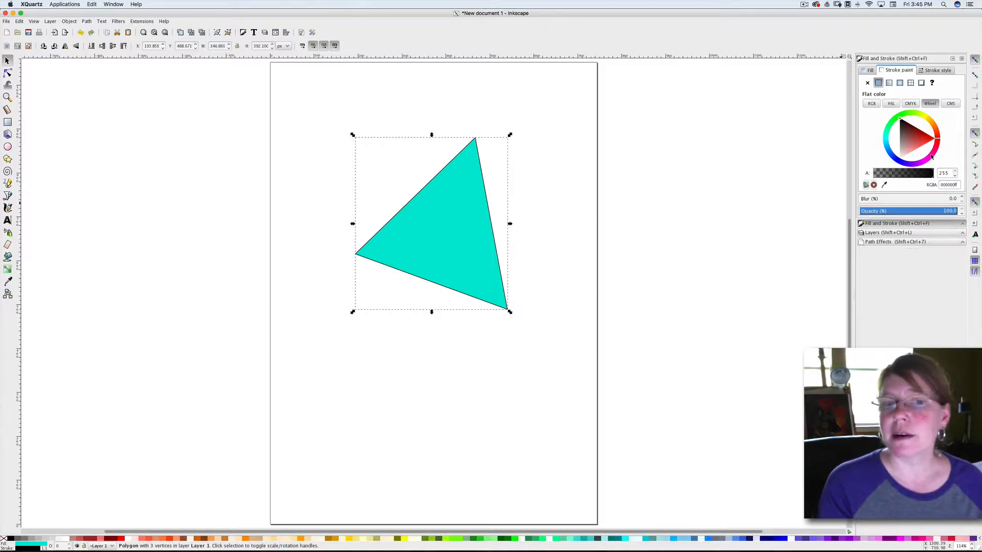
left_click(900, 118)
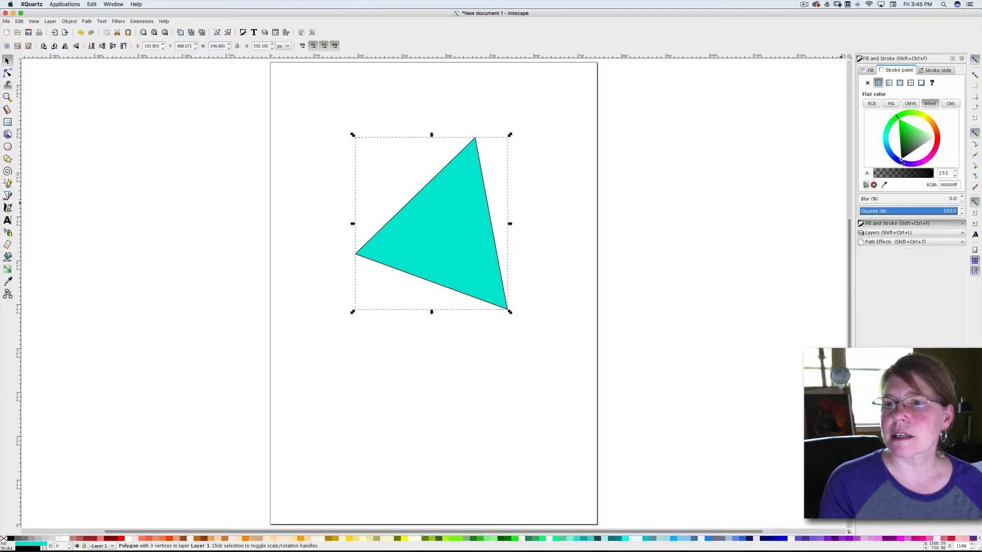
mouse_move(901, 162)
left_mouse_down()
mouse_move(909, 130)
mouse_move(899, 117)
mouse_move(909, 113)
mouse_move(934, 129)
mouse_move(916, 159)
left_mouse_up()
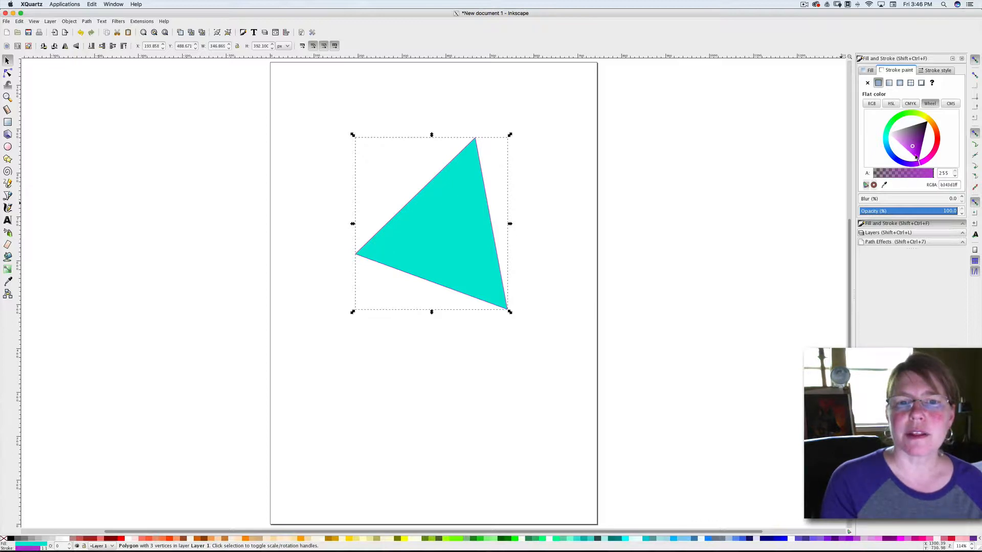
Increase the triangle's stroke width to 2.9 px
left_click(938, 71)
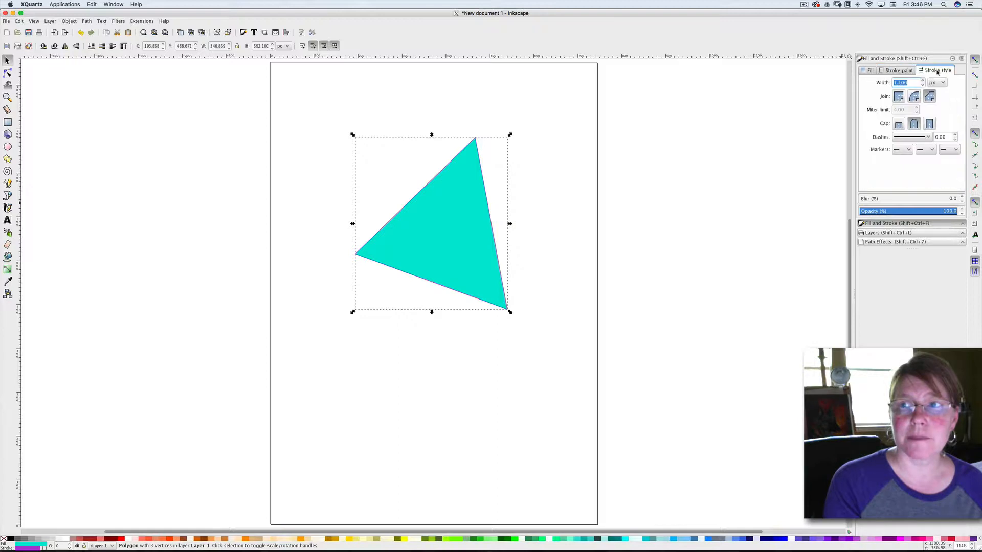
left_click(922, 81)
left_click(923, 81)
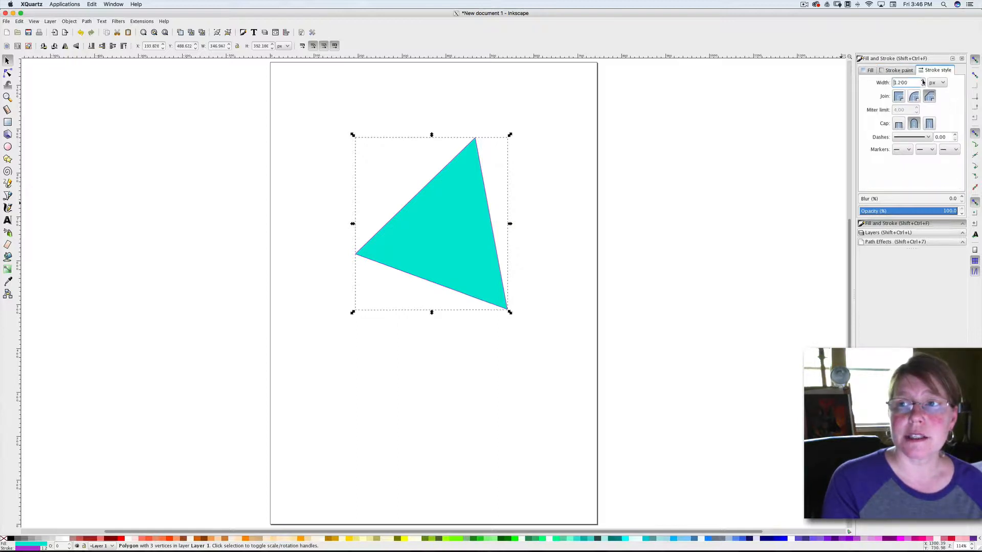
left_click(923, 81)
left_click(923, 82)
left_click(923, 81)
left_click(923, 81)
left_click(923, 81)
left_click(923, 82)
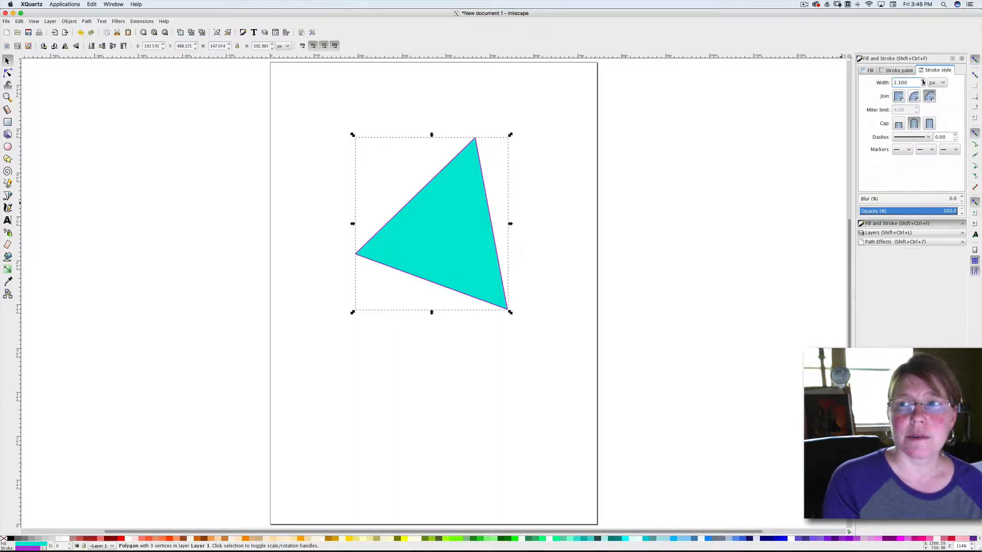
left_click(923, 81)
left_click(923, 81)
left_click(923, 82)
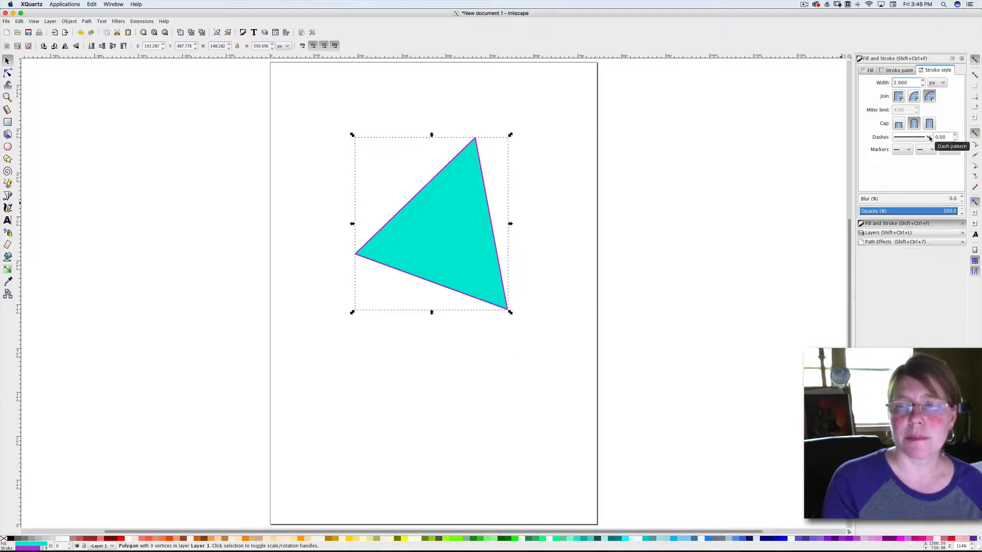
View the available dash patterns for the stroke, keep the solid line and deselect the triangle
left_click(924, 138)
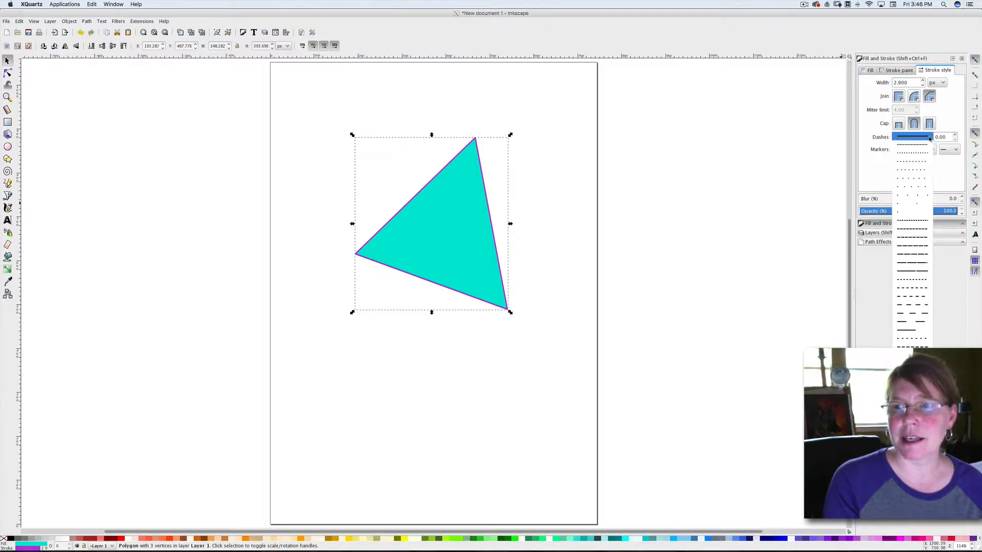
left_click(930, 138)
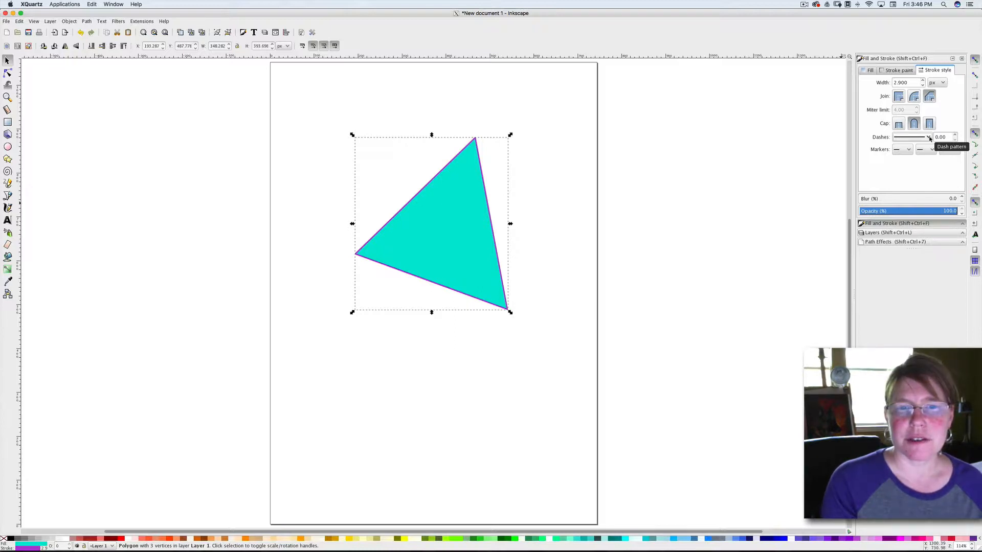
left_click(477, 385)
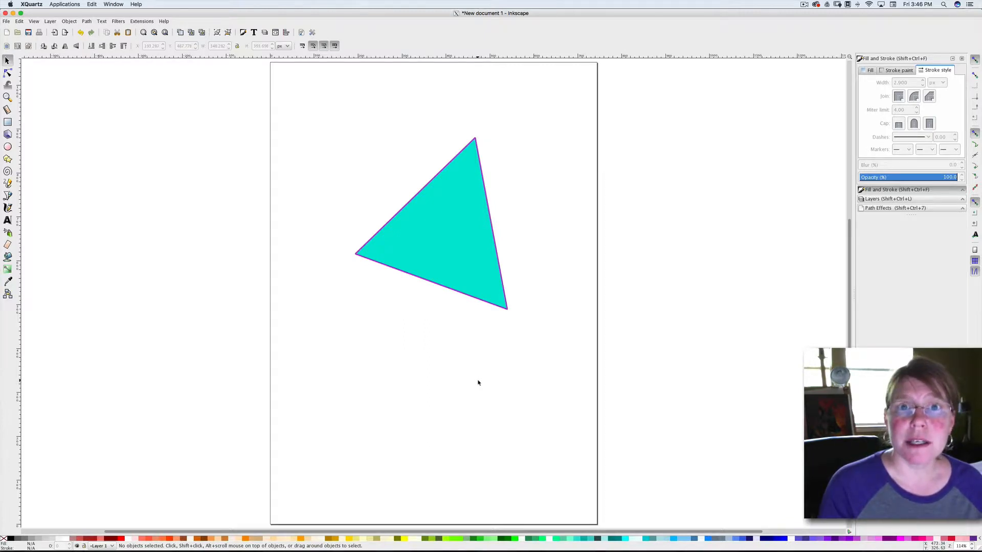
Draw a small upright ellipse just beyond the triangle's upper-left side and fill it with white
left_click(8, 147)
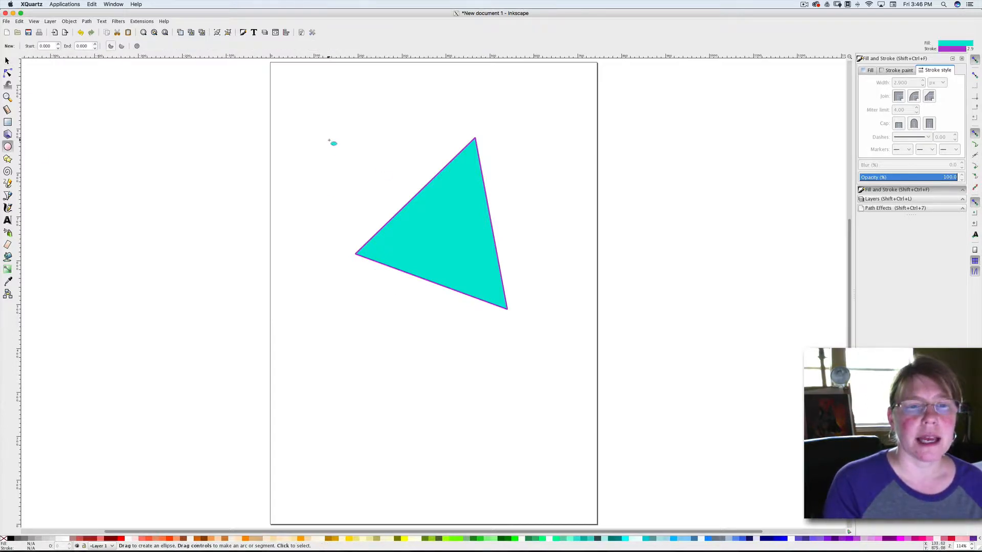
mouse_move(329, 139)
left_mouse_down()
mouse_move(335, 169)
mouse_move(370, 189)
left_mouse_up()
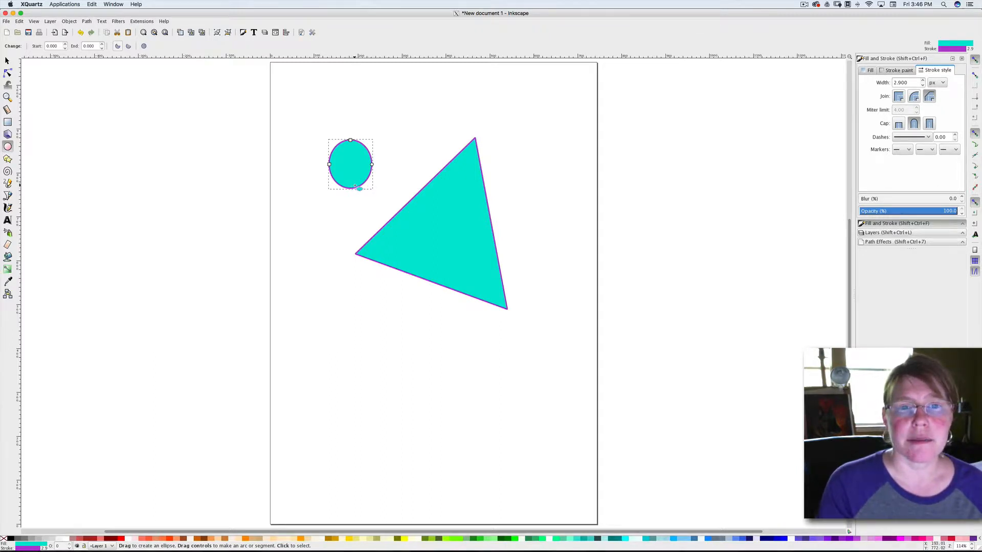
left_click(870, 71)
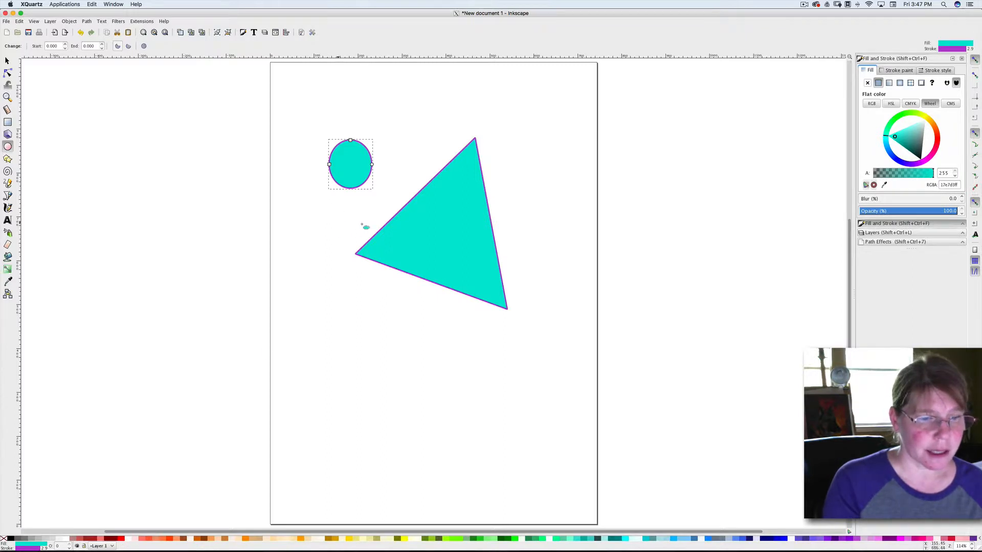
left_click(67, 541)
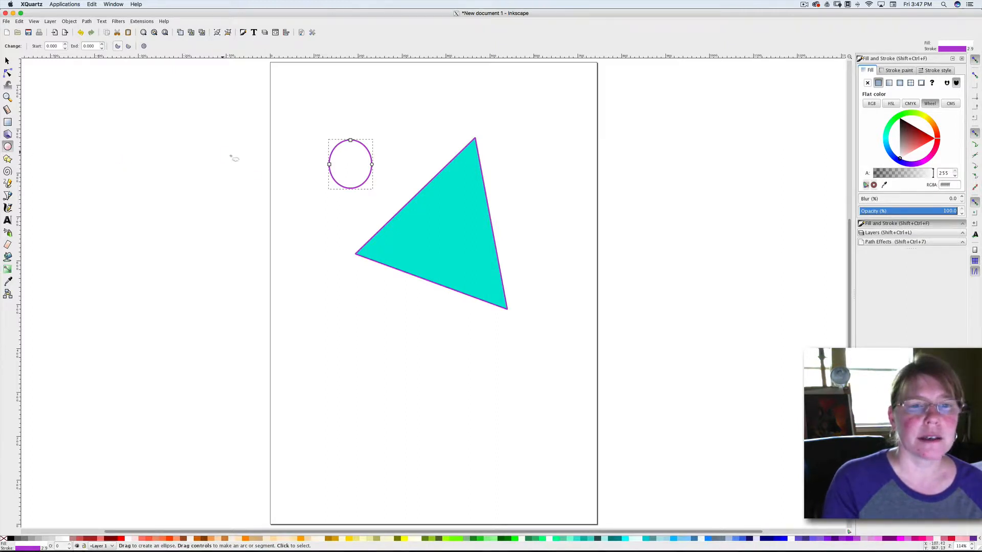
Draw a circle about 67 px across below and left of the white ellipse, and fill it with dark blue
left_click_drag(291, 199, 321, 230)
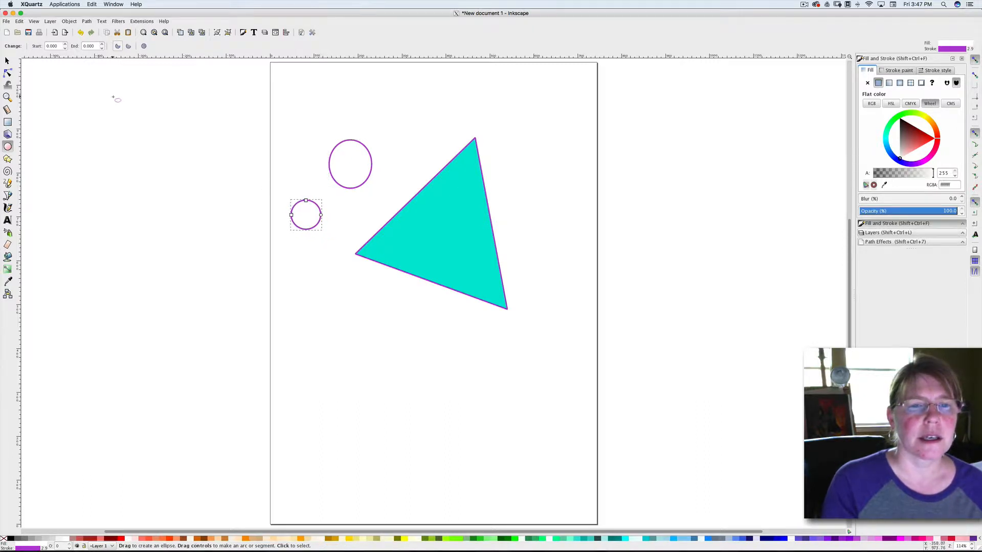
left_click(900, 161)
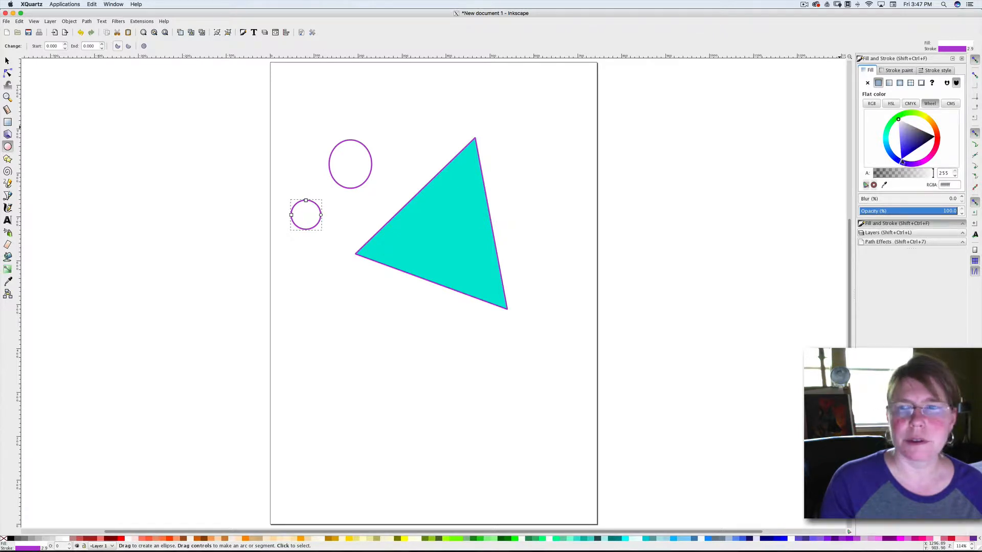
left_click(898, 119)
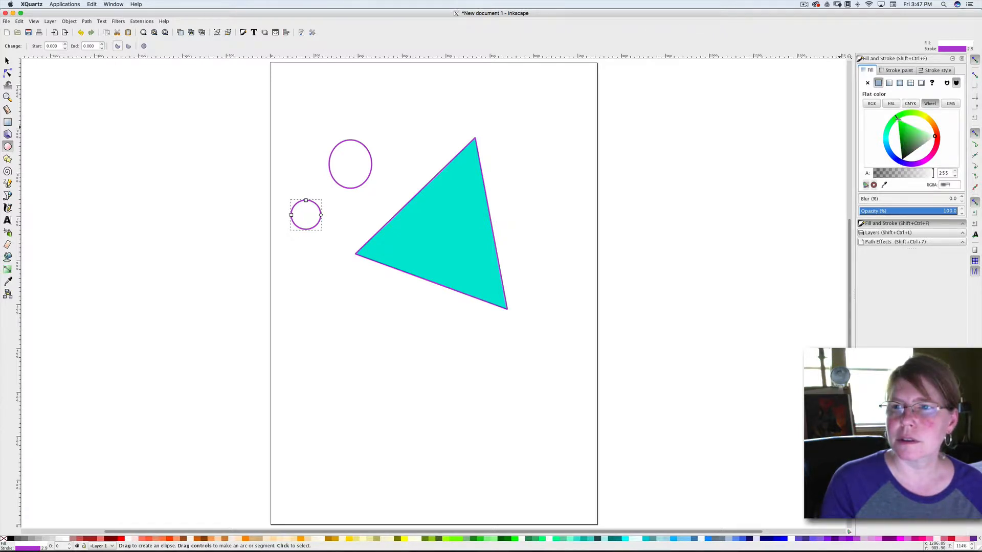
mouse_move(937, 138)
left_mouse_down()
mouse_move(924, 160)
mouse_move(895, 143)
mouse_move(912, 146)
mouse_move(911, 165)
mouse_move(899, 160)
left_mouse_up()
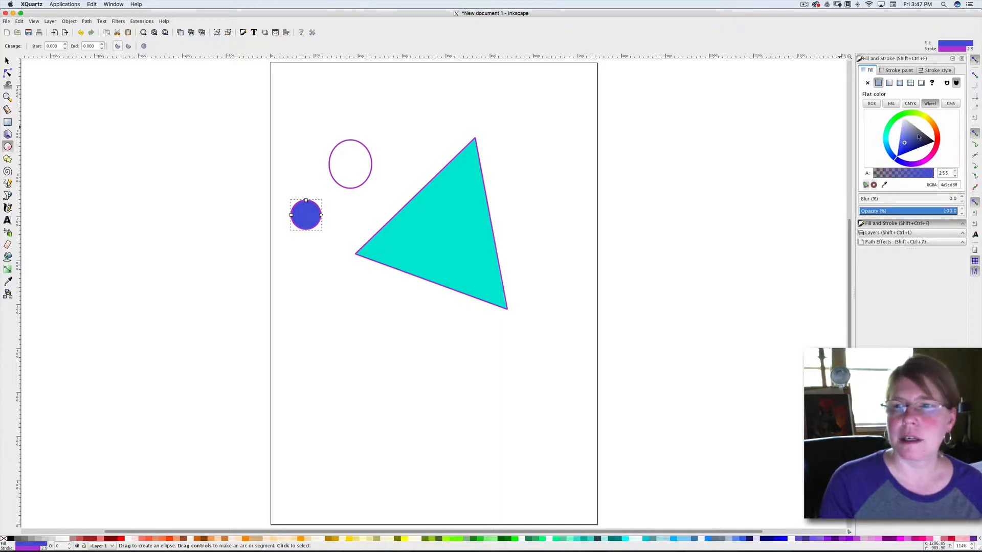
left_click_drag(905, 143, 917, 139)
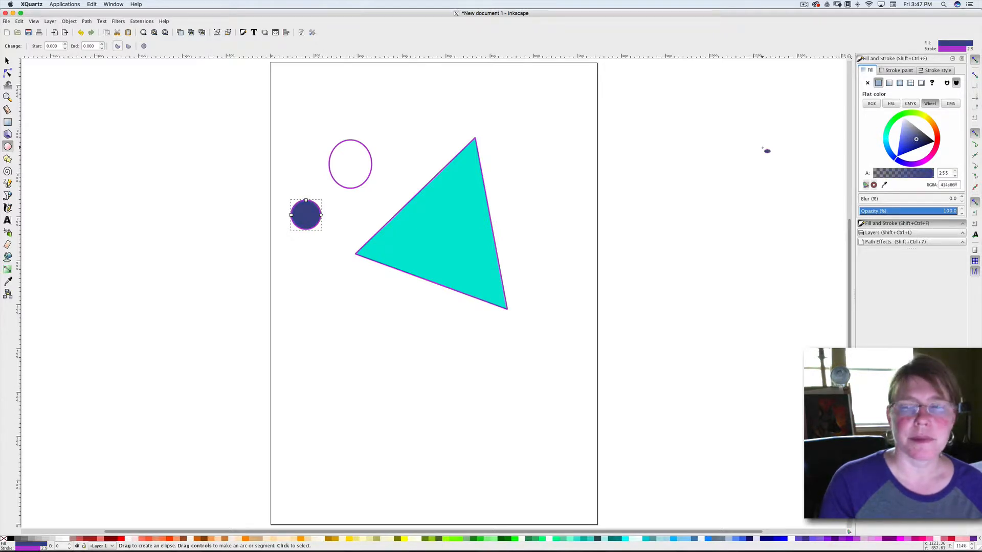
Remove the dark blue circle's stroke, move it into the lower part of the white ellipse and deselect it
left_click(896, 71)
left_click(868, 83)
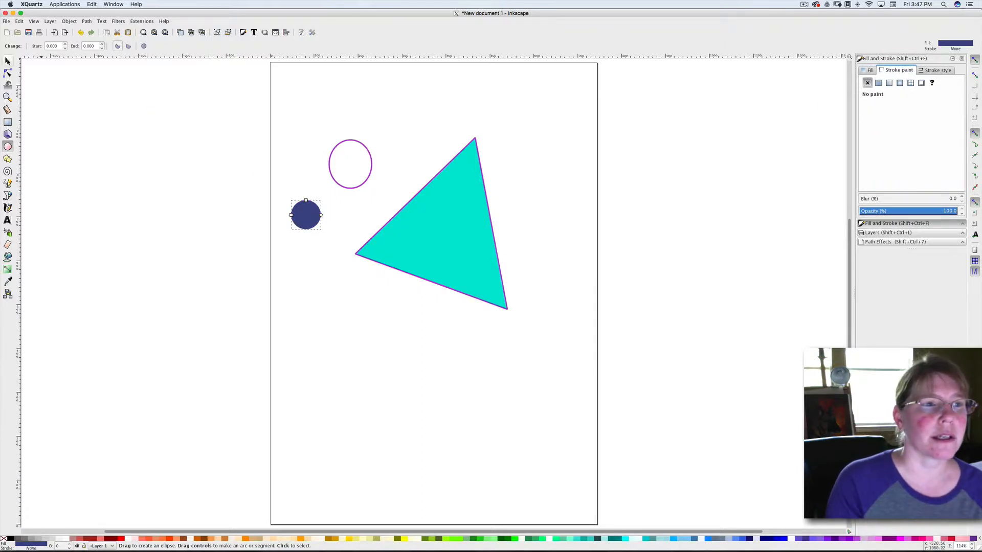
left_click(7, 61)
left_click_drag(303, 224, 345, 178)
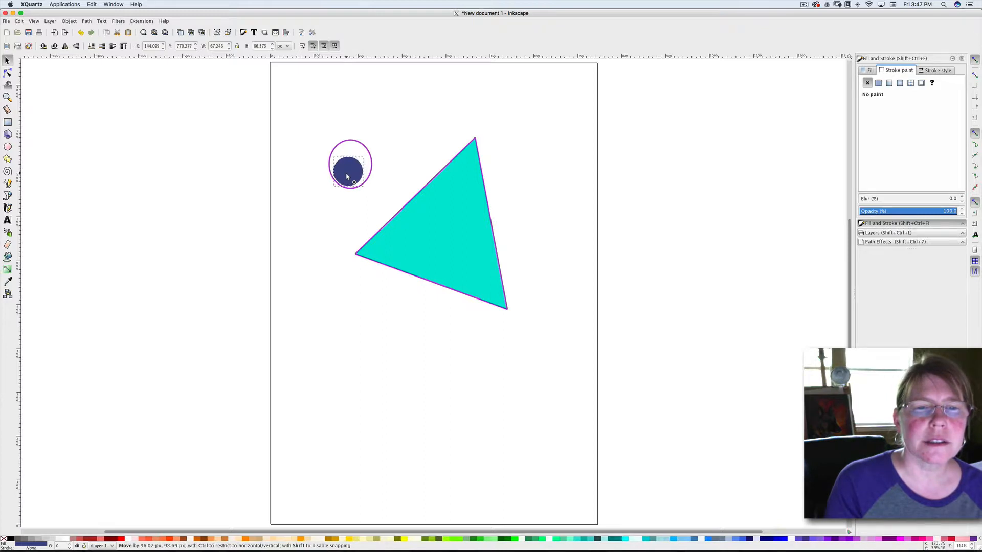
left_click(287, 280)
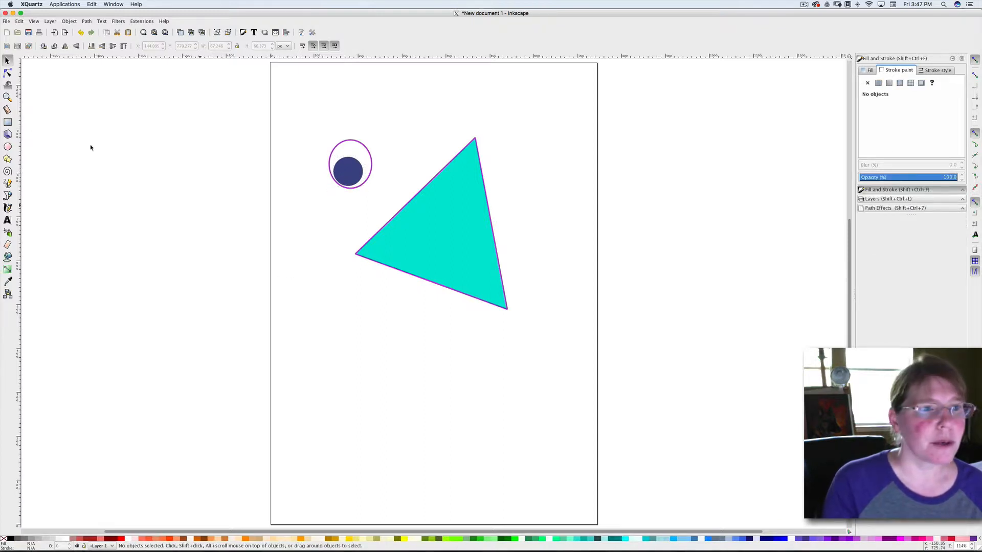
Draw a black circle about 36 px across, move it into the lower part of the dark blue circle and deselect it
left_click(7, 147)
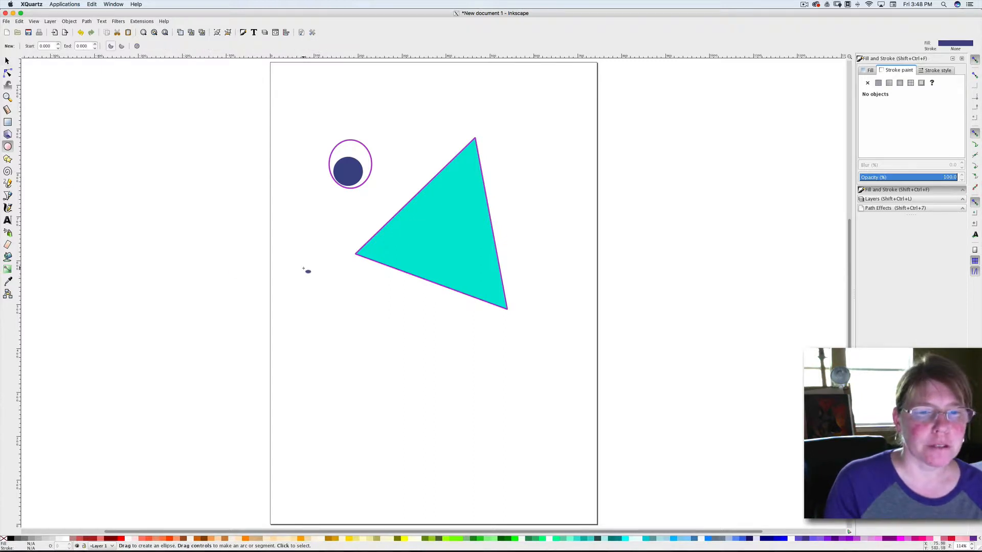
left_click_drag(302, 267, 319, 284)
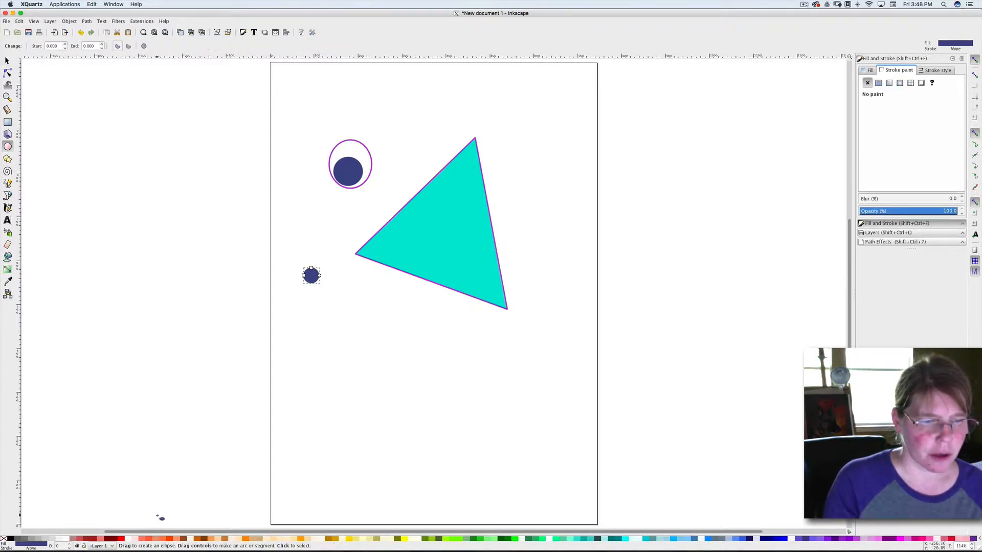
left_click(14, 539)
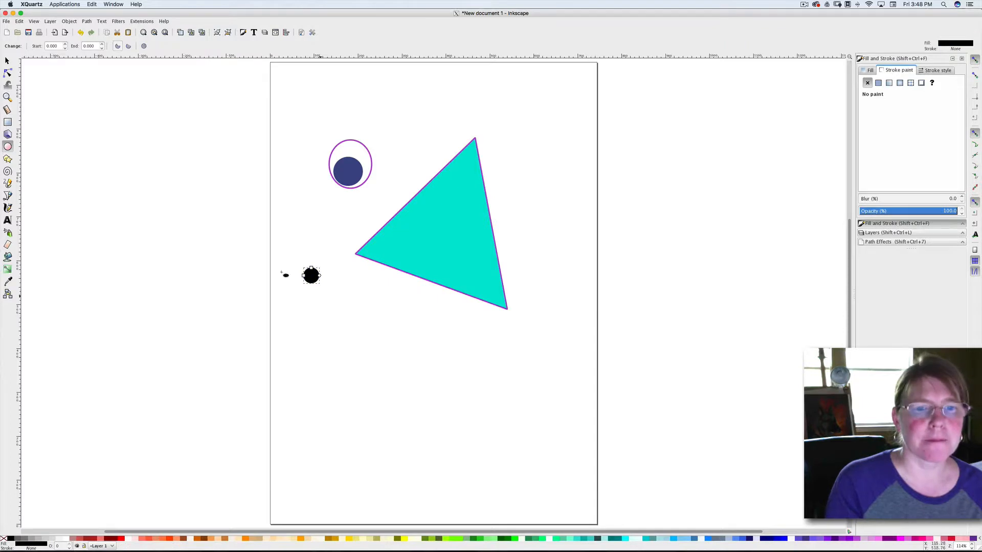
left_click(8, 61)
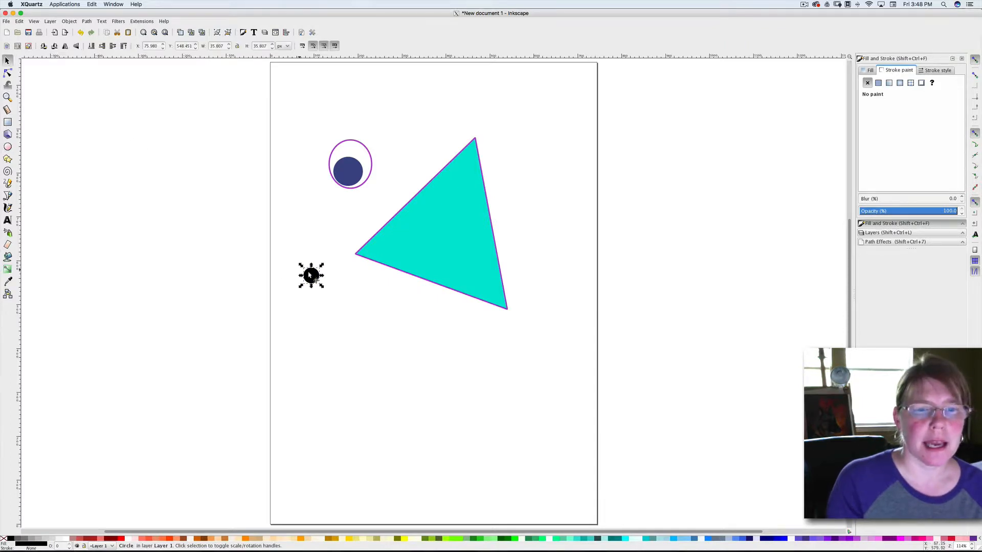
left_click_drag(311, 276, 347, 177)
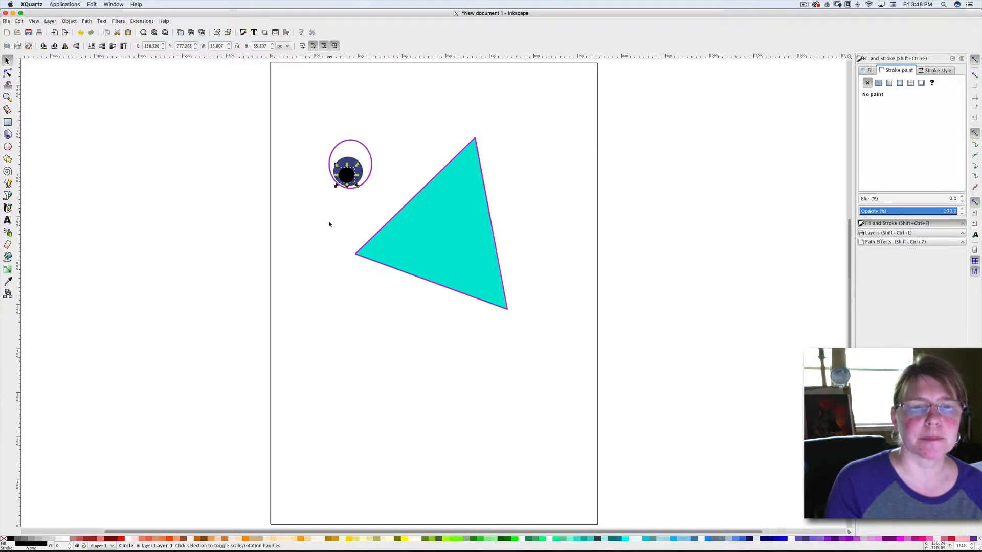
left_click(320, 239)
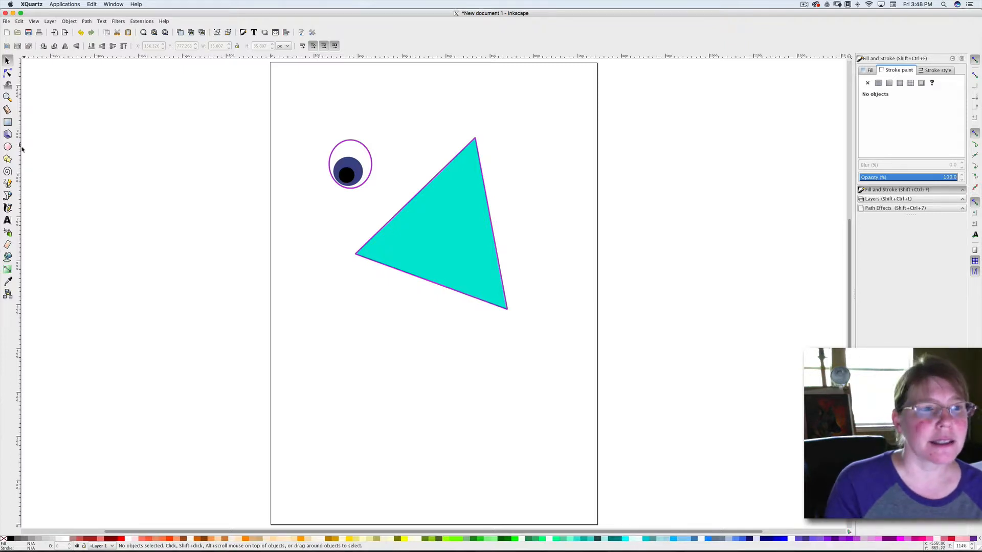
Draw a flat white ellipse about 38 by 24 px and move it over the upper-right edge of the dark blue circle
left_click(7, 146)
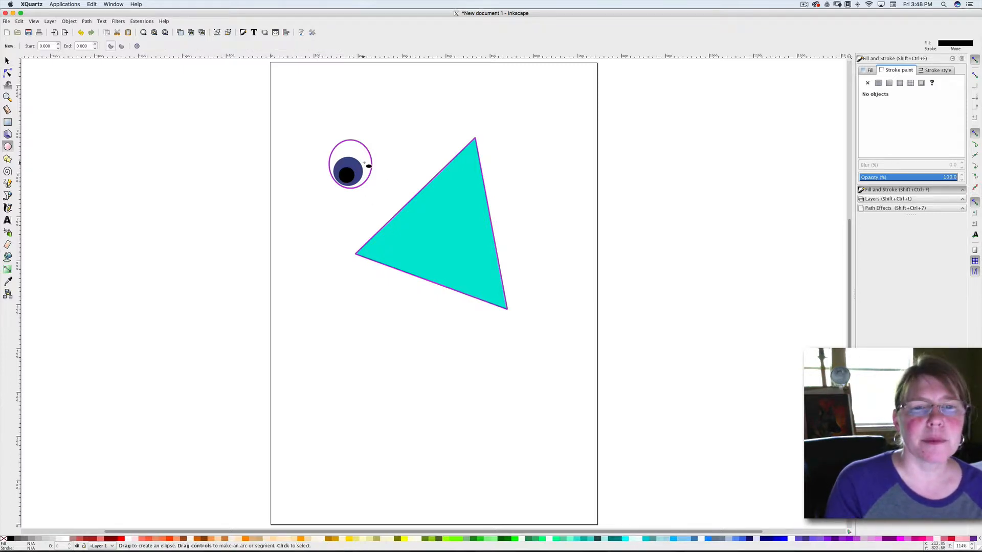
left_click_drag(331, 221, 314, 231)
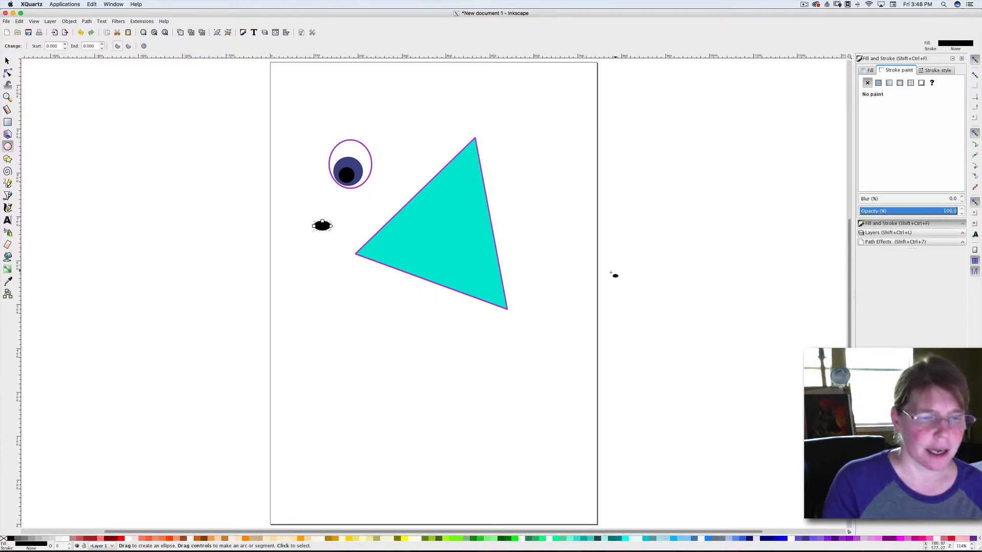
left_click(66, 539)
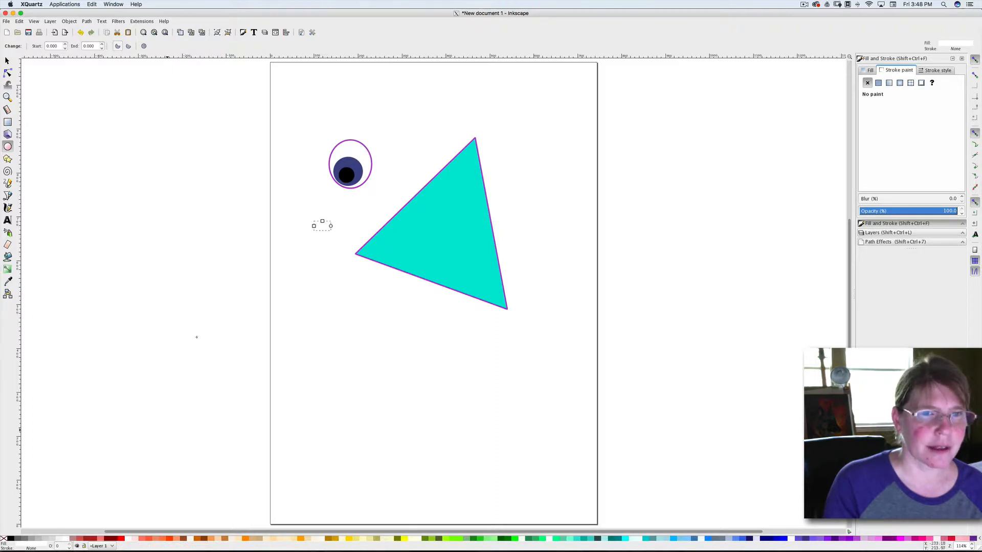
left_click(8, 60)
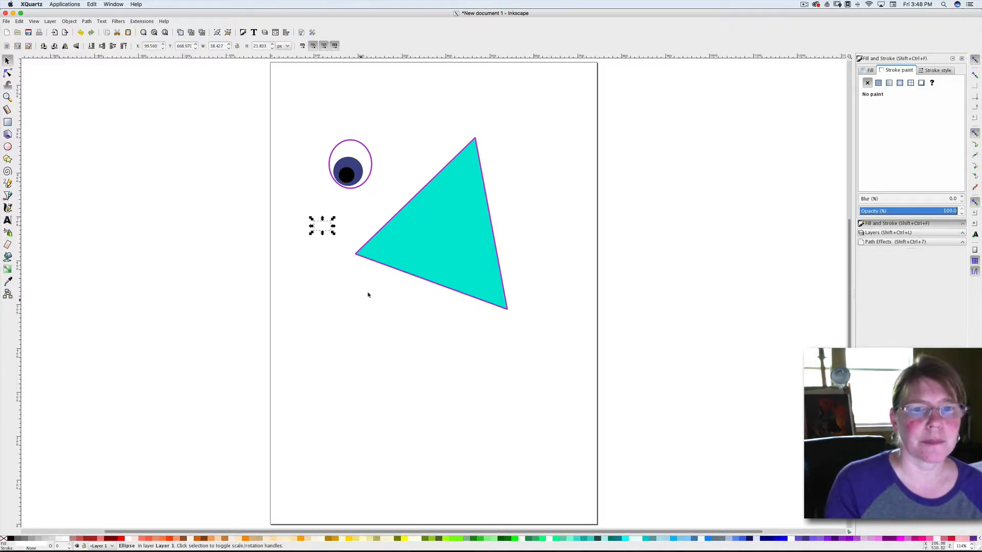
left_click_drag(331, 226, 362, 167)
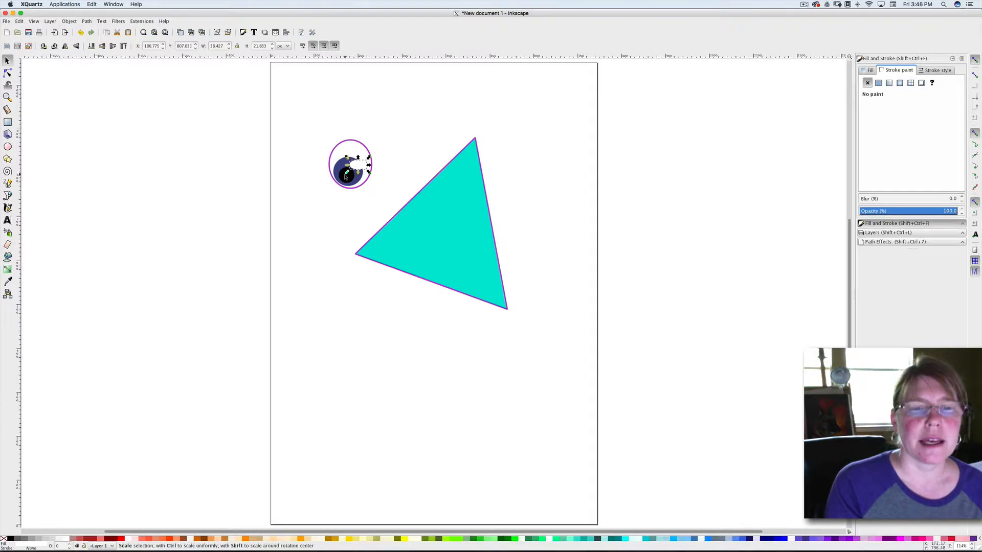
Draw a smaller white ellipse about 13 by 11 px, place it on the black pupil's lower right and deselect it
left_click(8, 147)
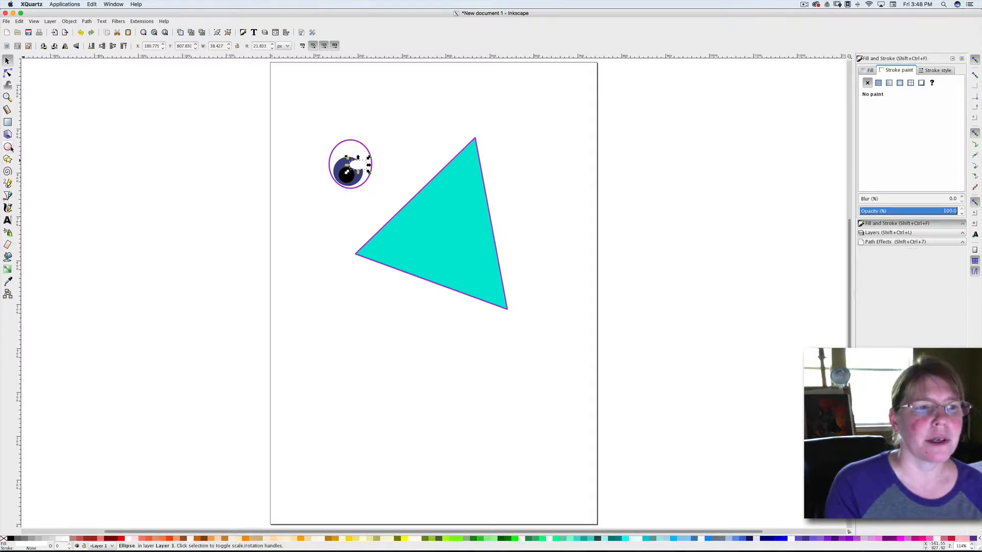
left_click_drag(315, 212, 329, 226)
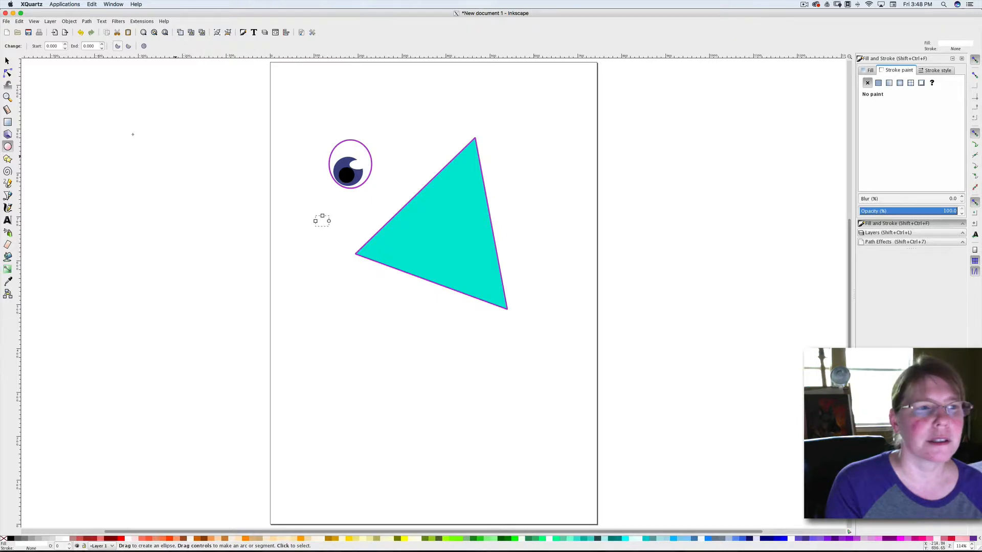
left_click(7, 60)
left_click_drag(319, 224, 359, 186)
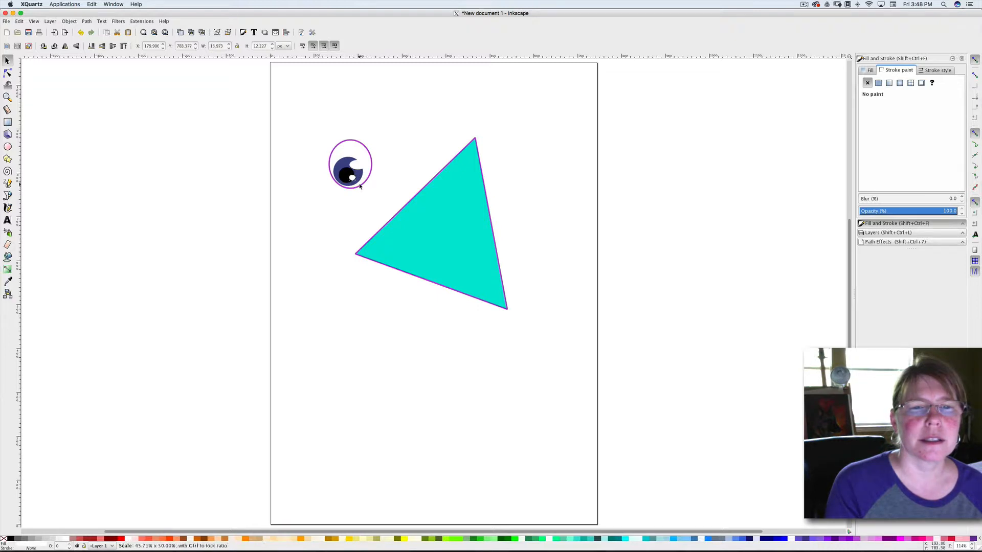
left_click(332, 216)
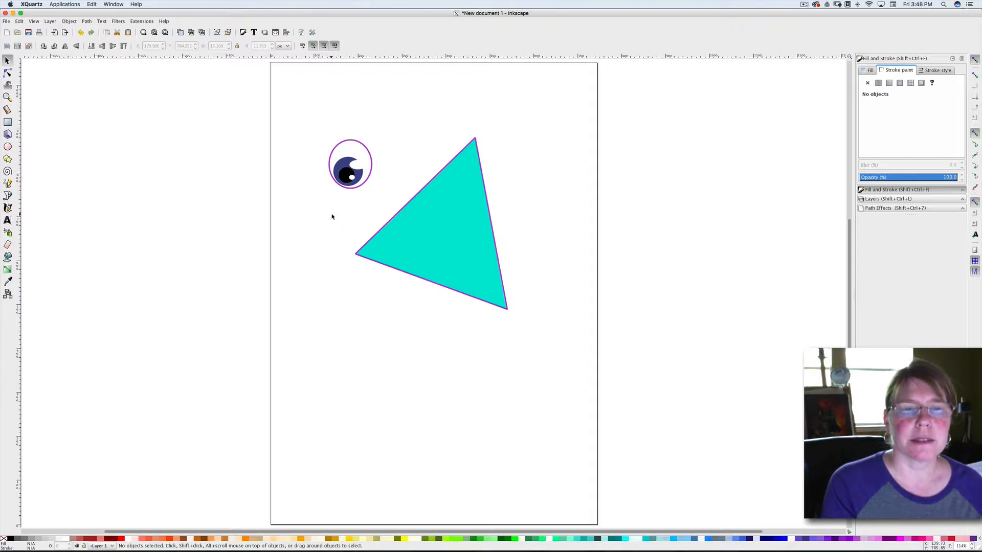
Set the blur to 8% on the small white highlight and 4% on the larger white highlight
left_click(353, 180)
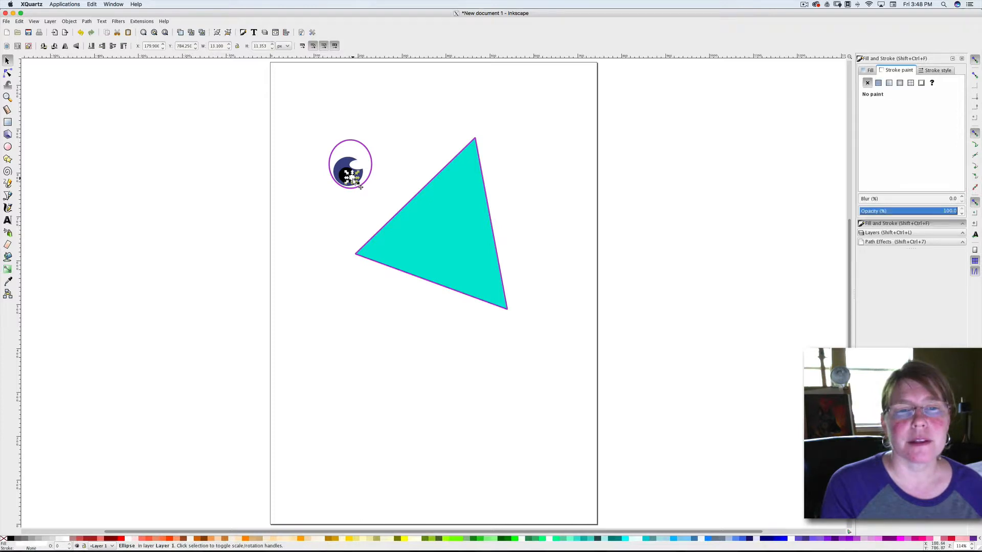
left_click(962, 198)
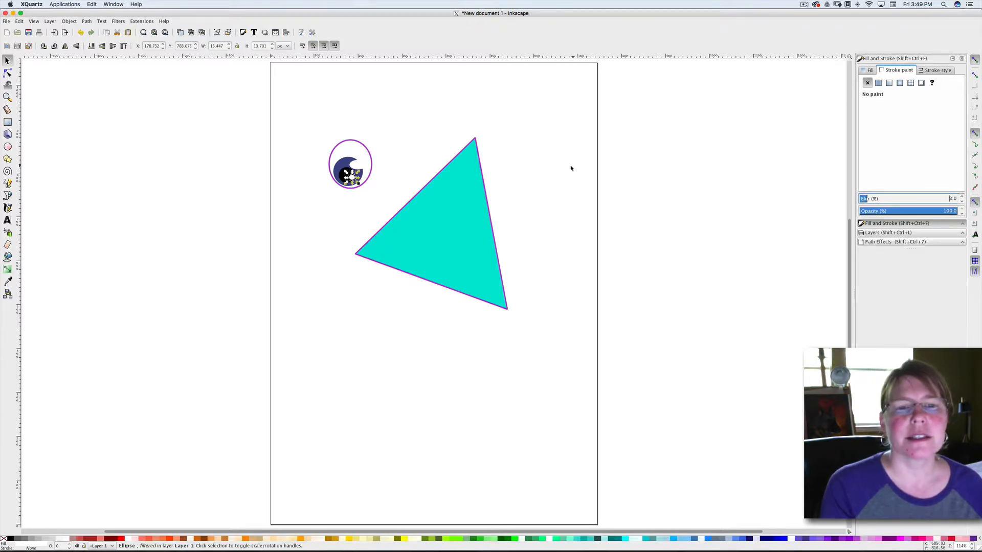
left_click(351, 169)
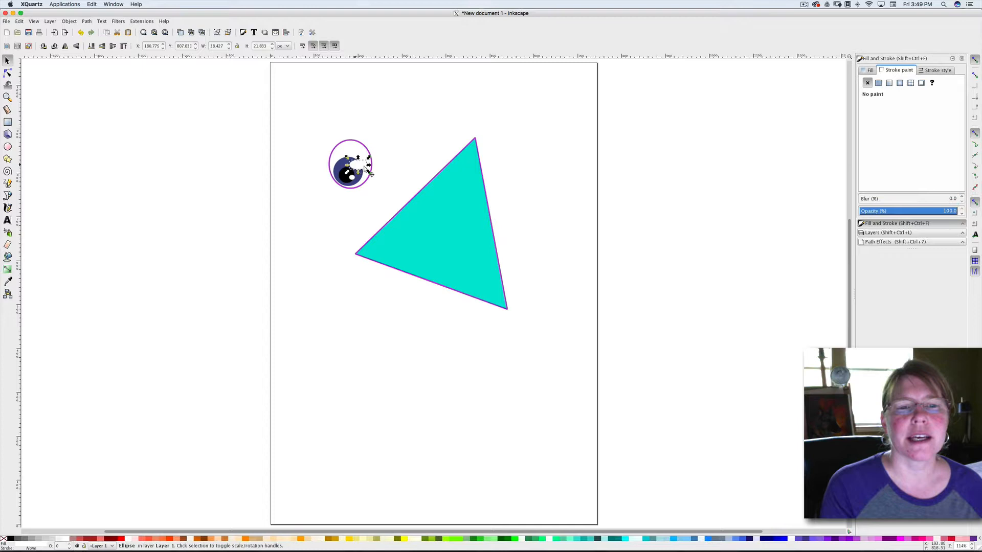
left_click(961, 197)
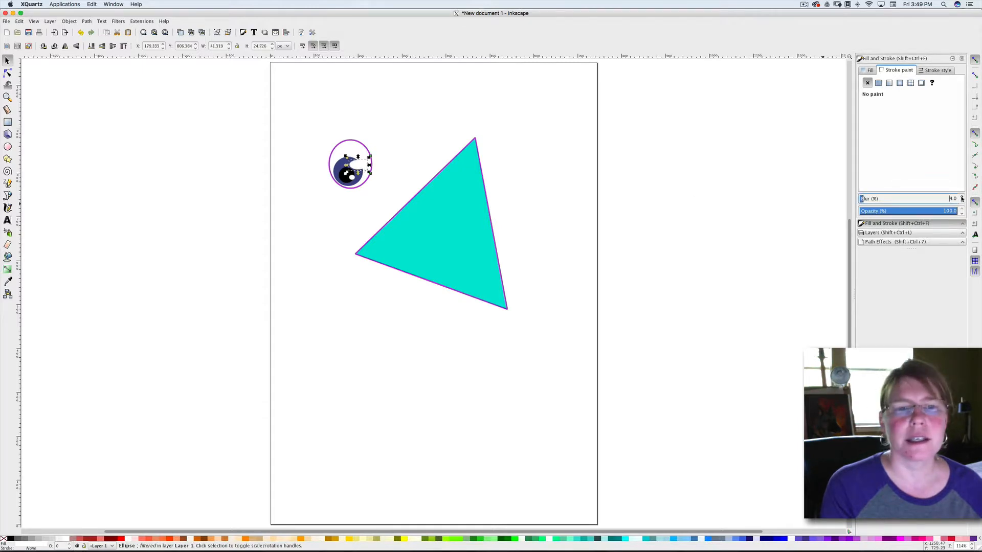
left_click(430, 136)
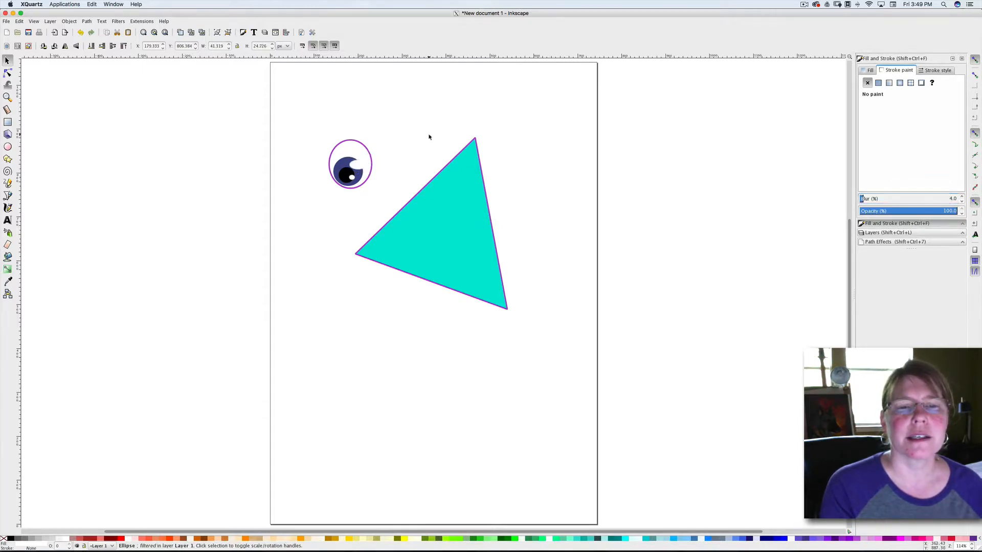
Set the blur to 2% on both the dark blue circle and the black pupil, and deselect
left_click(341, 163)
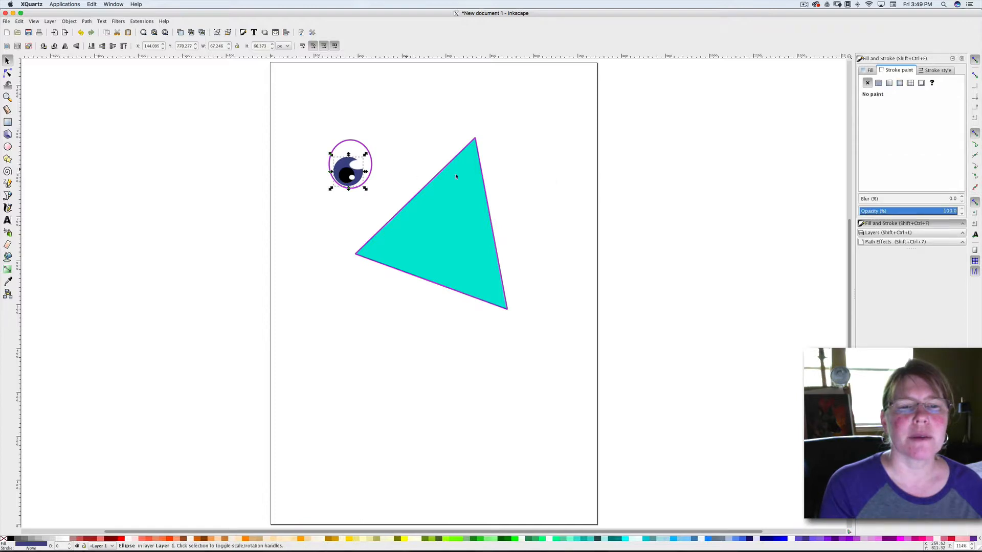
left_click(962, 197)
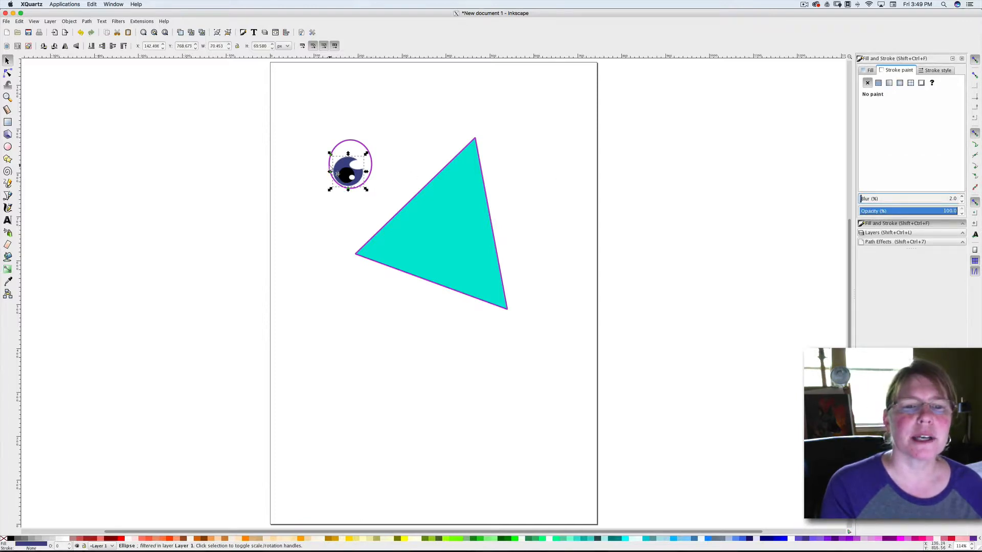
left_click(346, 172)
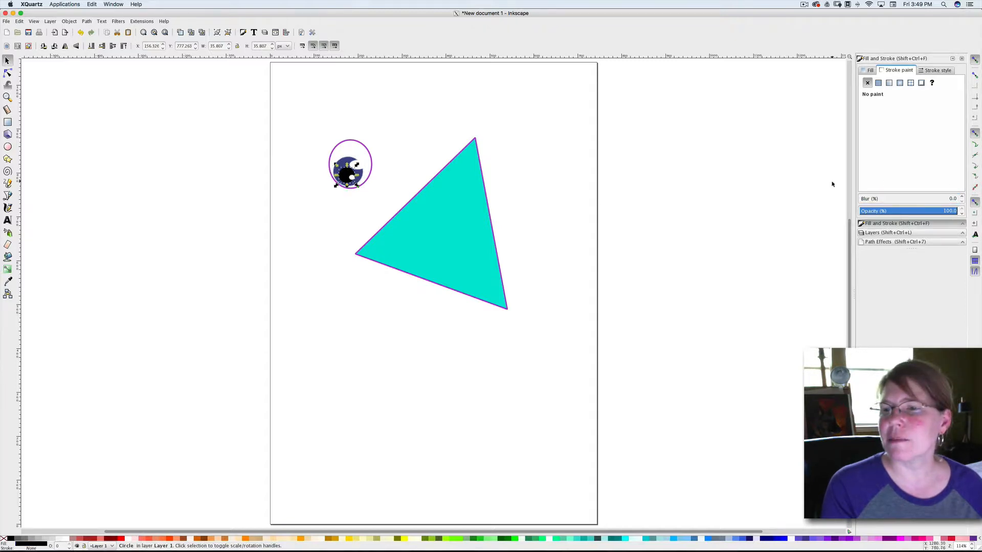
left_click(962, 197)
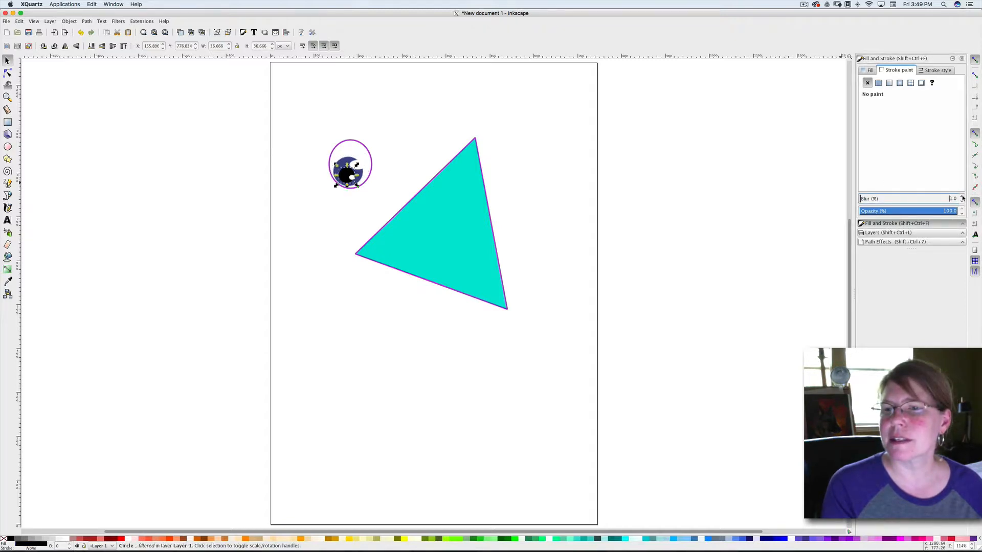
left_click(961, 197)
left_click(401, 134)
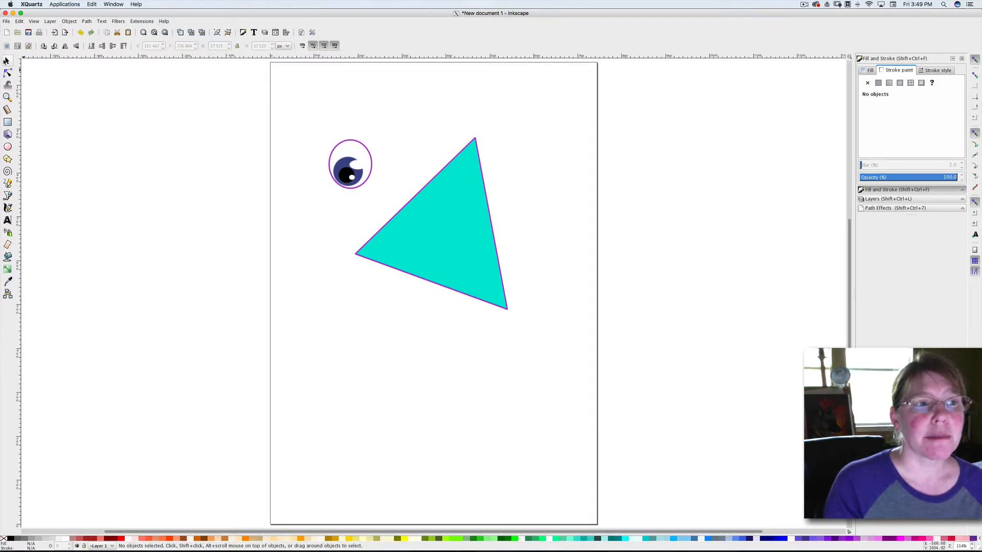
Group the five shapes of the eye and move the group onto the triangle's right edge below its tip
mouse_move(317, 124)
left_mouse_down()
mouse_move(343, 186)
mouse_move(399, 214)
mouse_move(375, 193)
left_mouse_up()
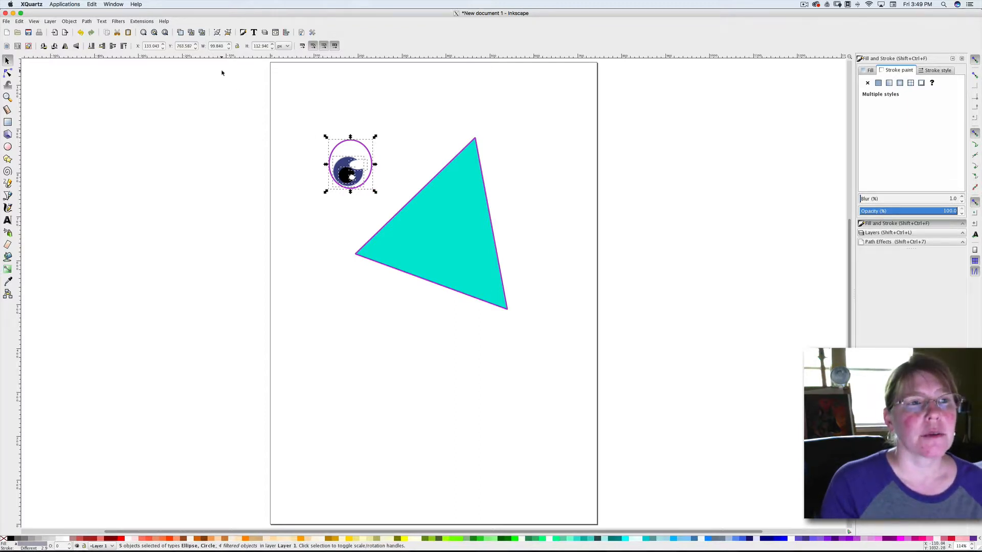
left_click(70, 21)
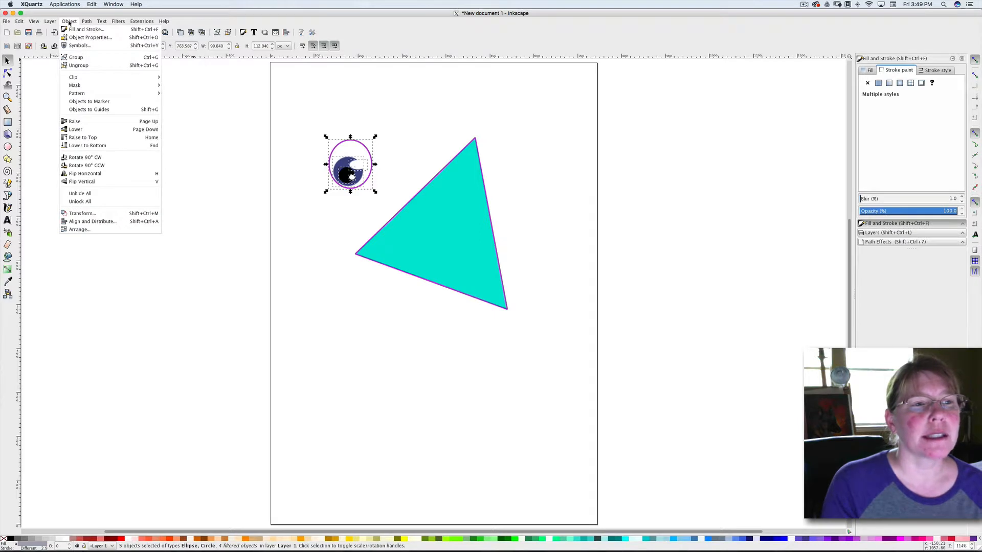
left_click(81, 57)
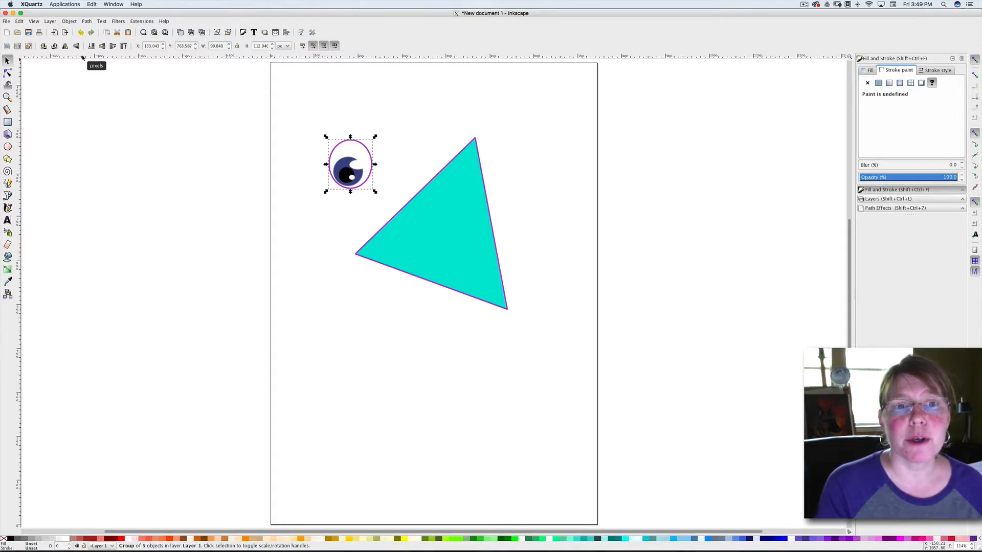
left_click_drag(385, 171, 476, 200)
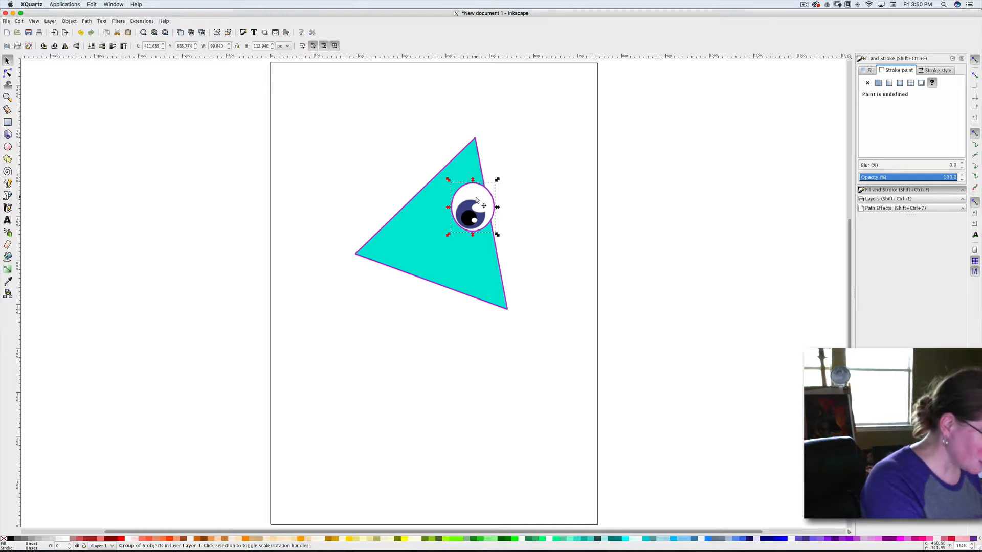
Duplicate the eye group, place the copy over the triangle's left edge beside the first eye and scale it down to about 84 by 94 px
key("ctrl+c")
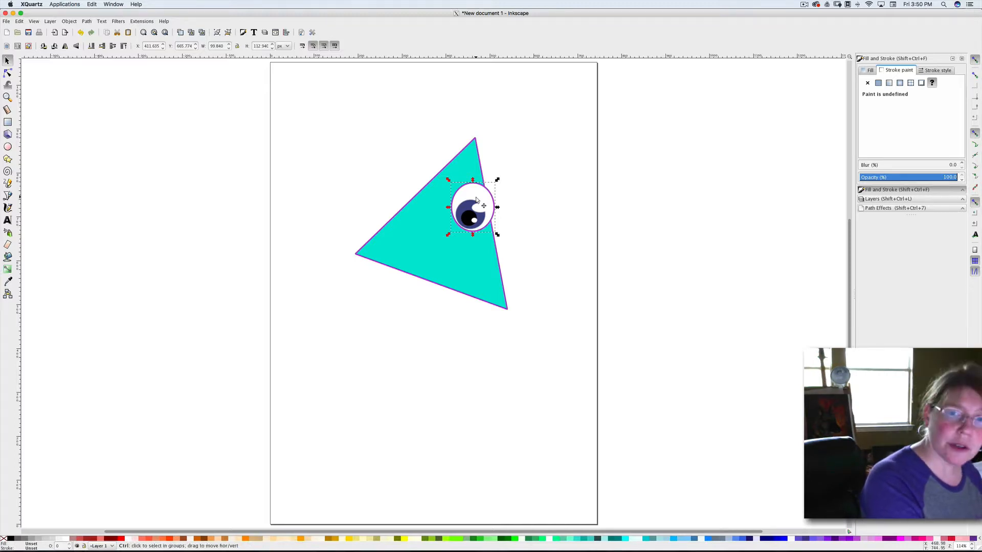
key("ctrl+v")
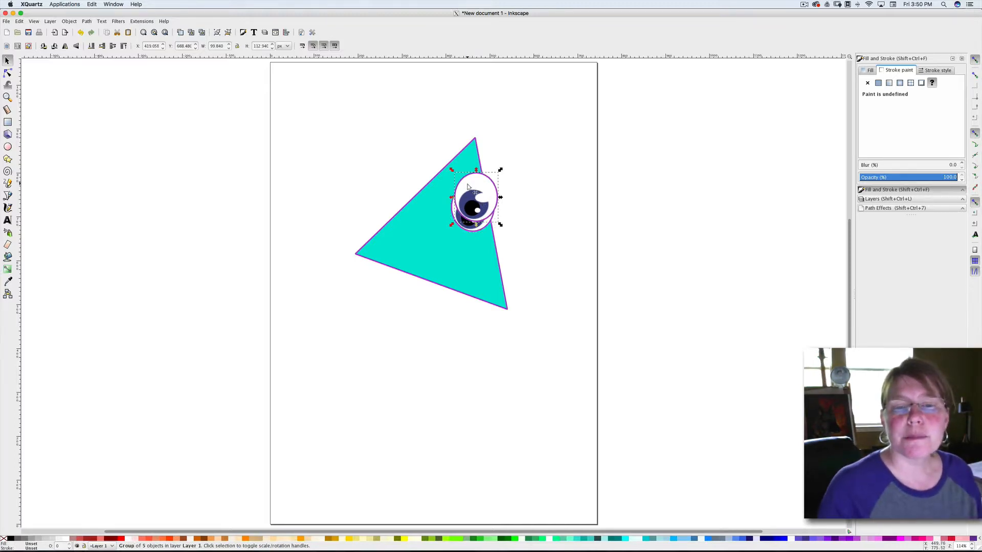
left_click_drag(476, 198, 418, 185)
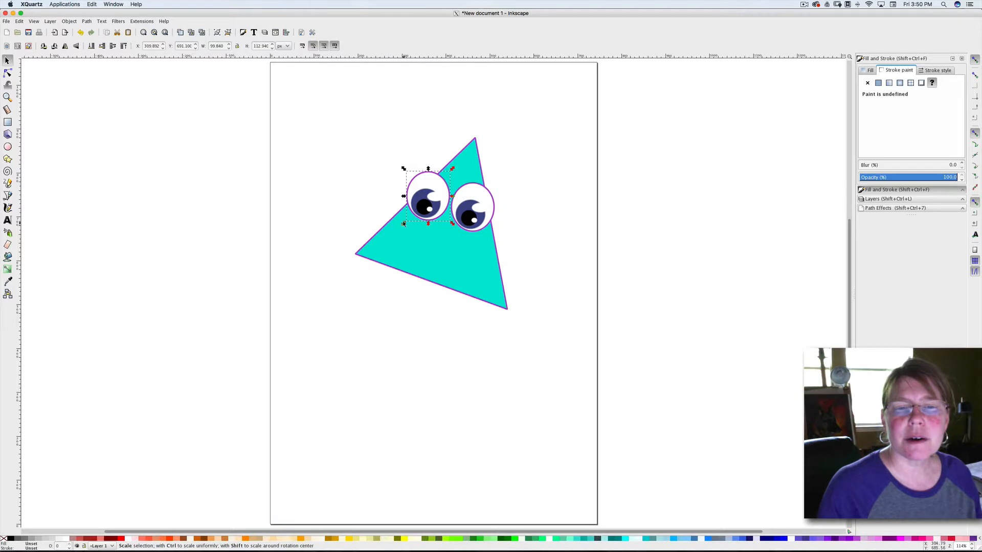
left_click_drag(403, 223, 412, 213)
mouse_move(434, 183)
left_mouse_down()
mouse_move(427, 191)
mouse_move(449, 178)
left_mouse_up()
Rotate the larger eye on the triangle's right edge slightly clockwise and deselect it
left_click(482, 212)
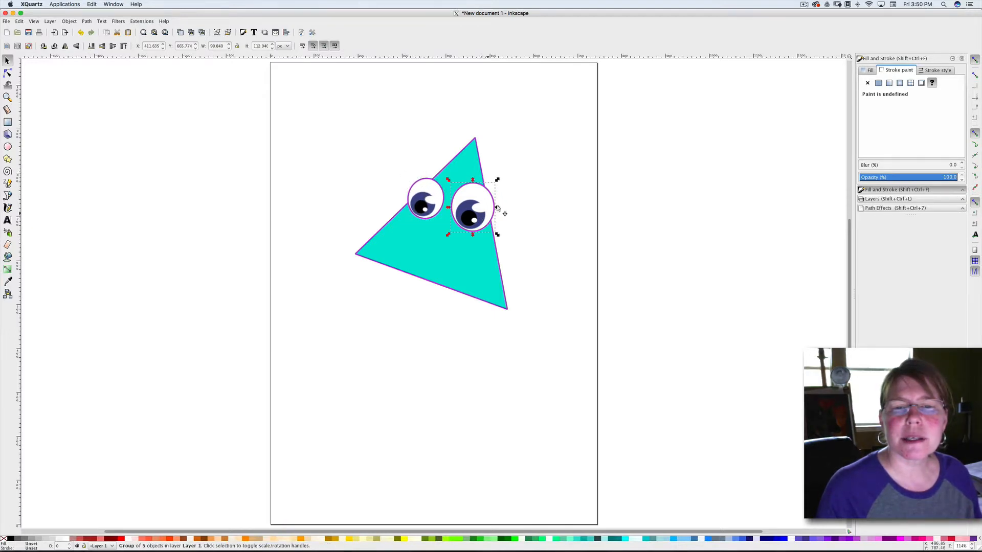
left_click_drag(499, 182, 501, 188)
left_click(514, 228)
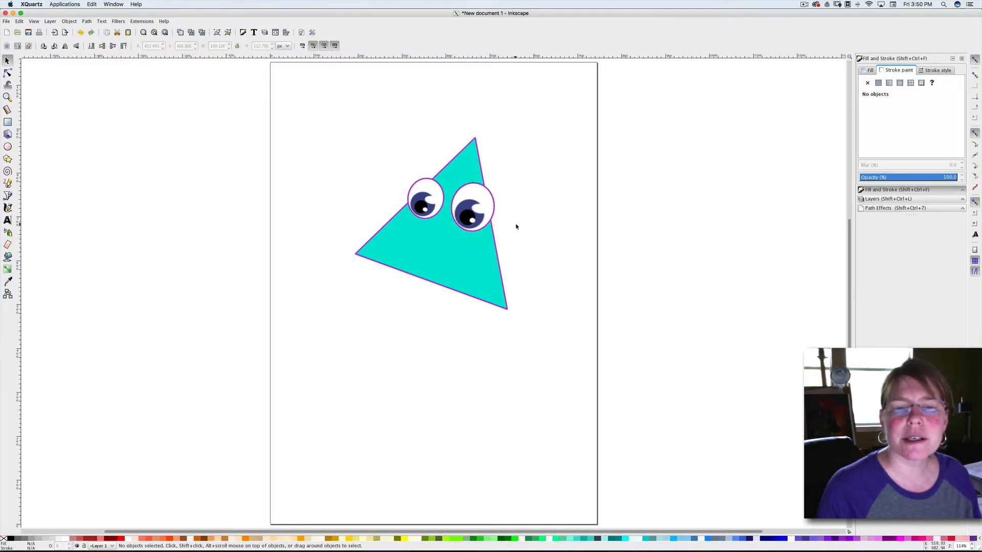
left_click(424, 181)
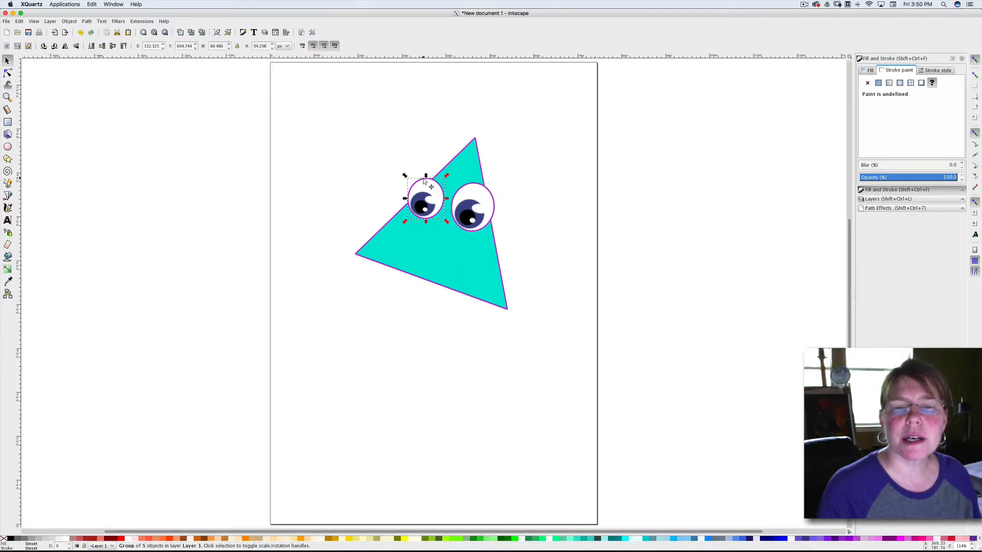
left_click(528, 183)
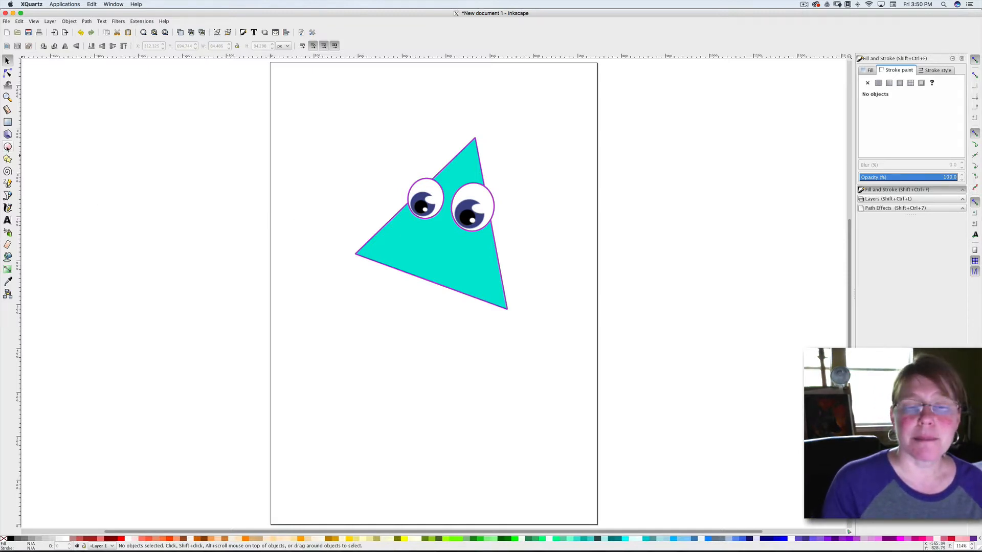
Draw a light coral ellipse about 159 px wide above the smaller eye and a larger red ellipse, about 216 by 144 px, overlapping its upper part
left_click(8, 147)
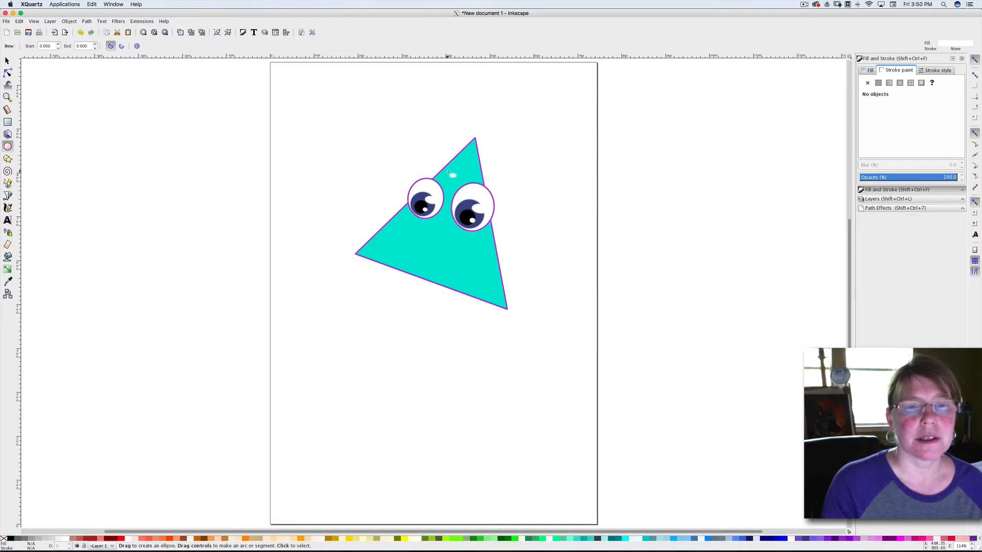
mouse_move(340, 117)
left_mouse_down()
mouse_move(366, 158)
mouse_move(410, 166)
left_mouse_up()
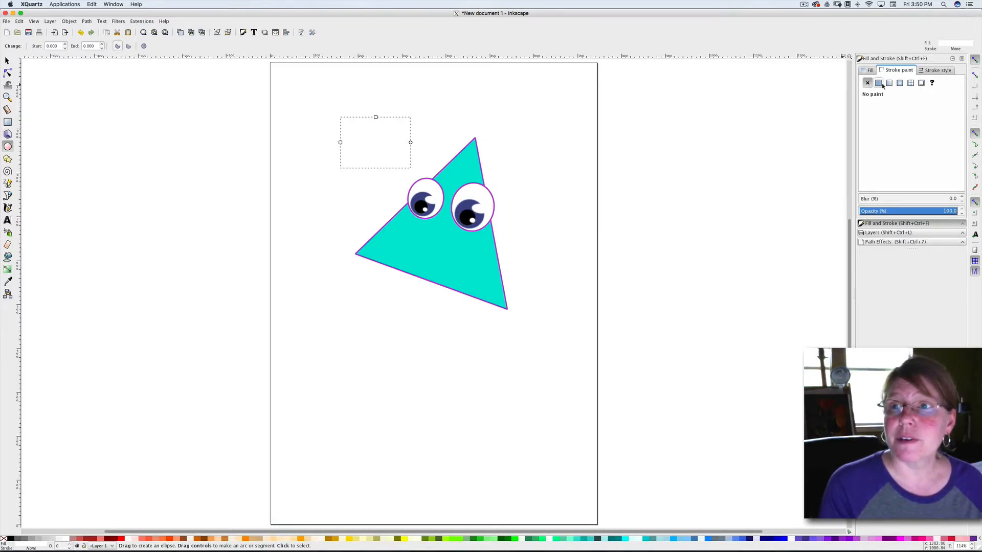
left_click(870, 71)
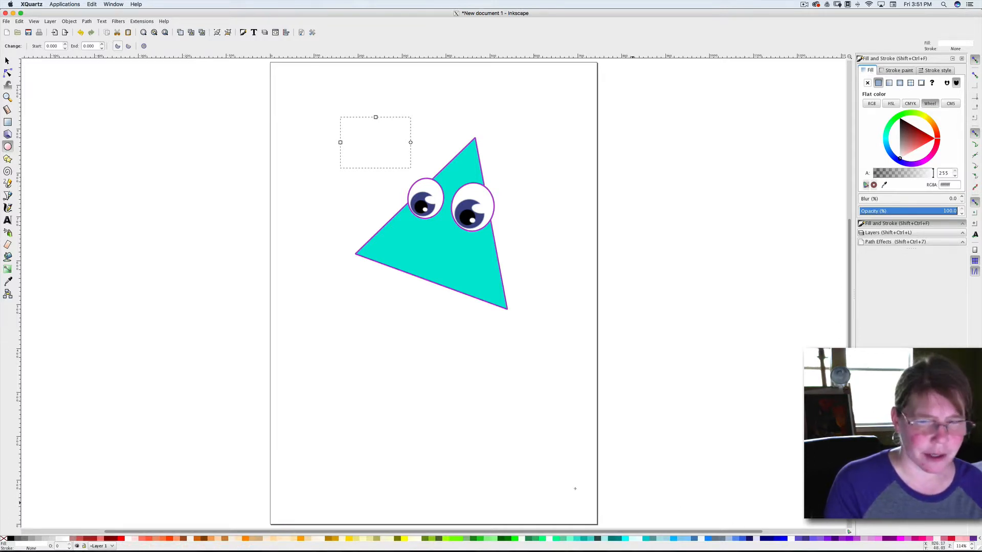
left_click(102, 540)
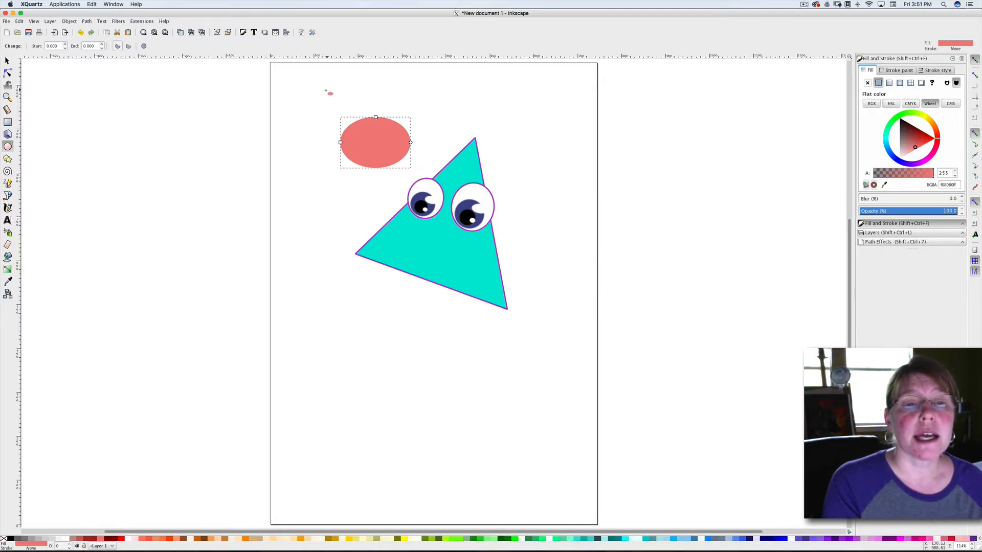
left_click_drag(326, 92, 420, 154)
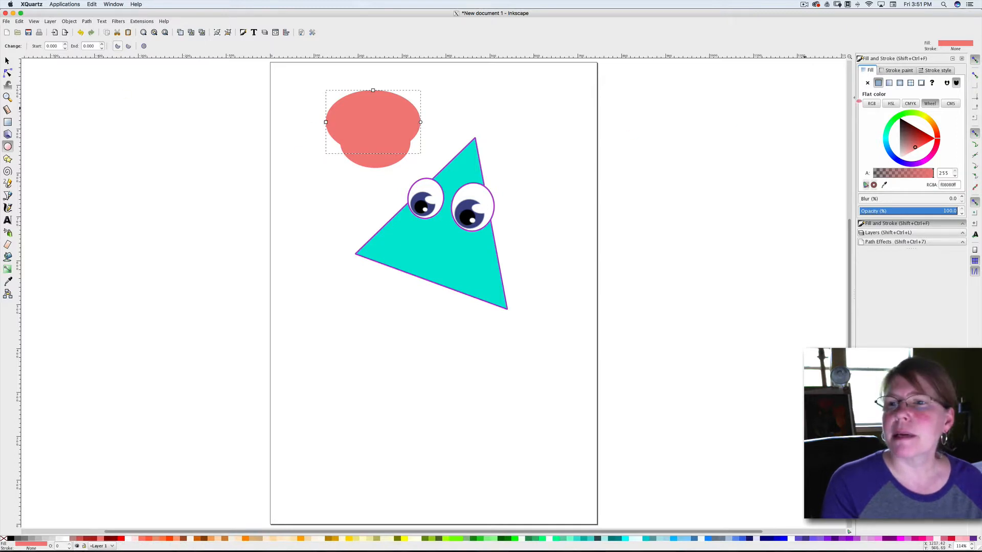
left_click(923, 138)
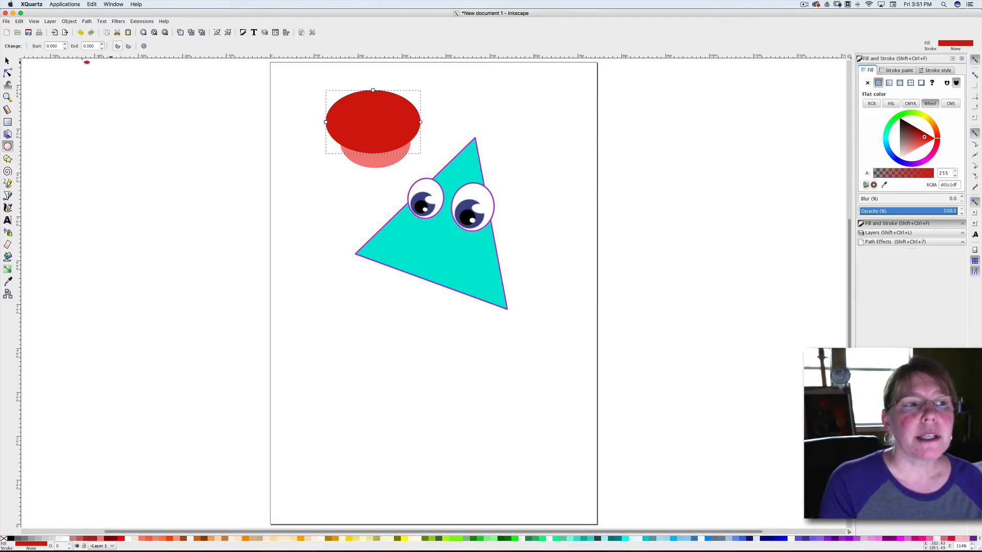
Select both ellipses and subtract the red one from the coral one with the Difference operation to form a smile
left_click(7, 62)
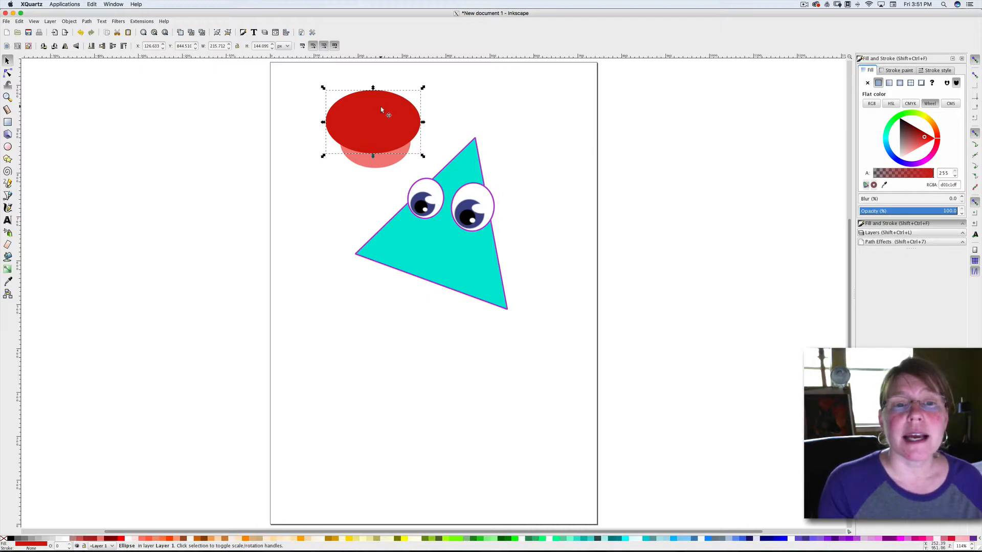
left_click(373, 167, "shift")
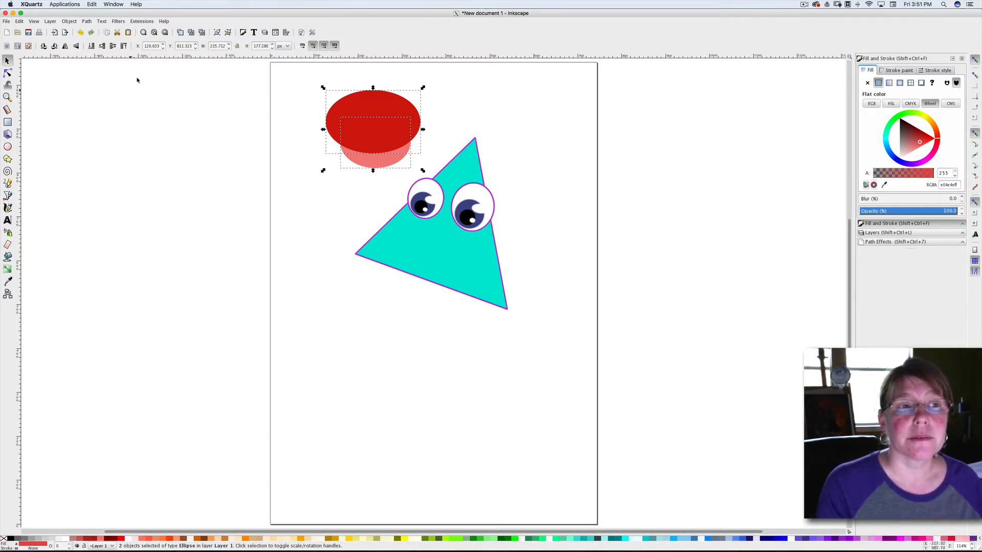
left_click(86, 23)
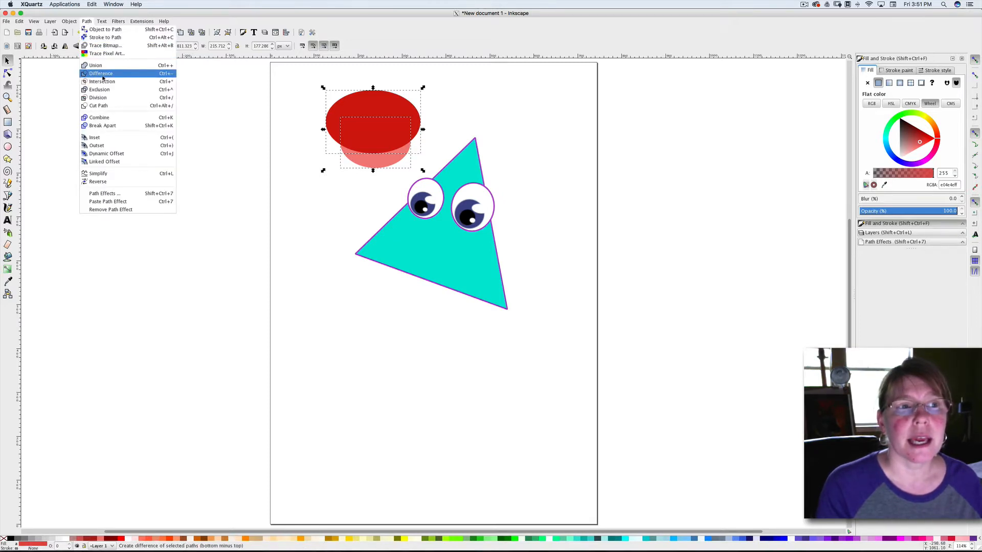
left_click(102, 74)
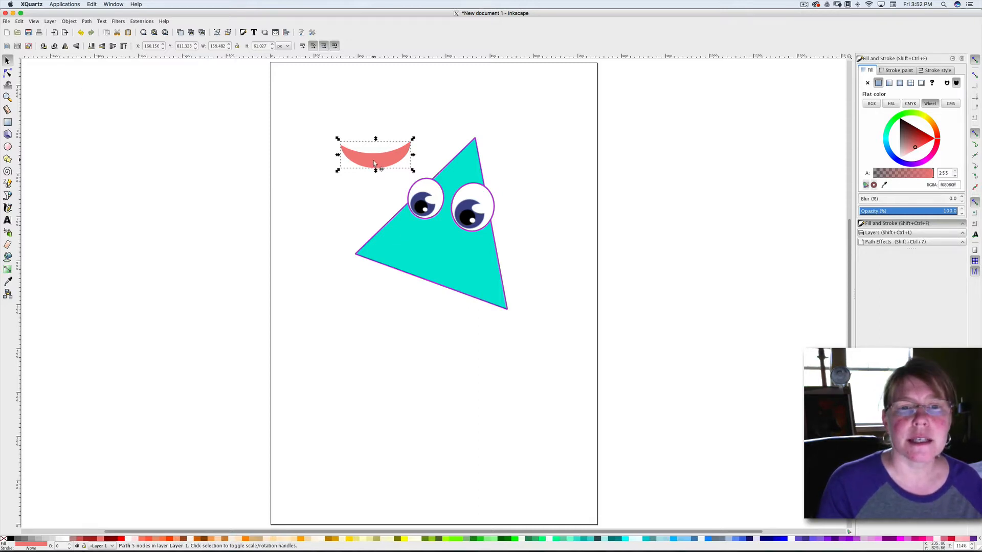
Place the smile on the triangle below the larger eye, scaled to about 113 px wide, and deselect it
left_click_drag(378, 162, 433, 260)
left_click(414, 323)
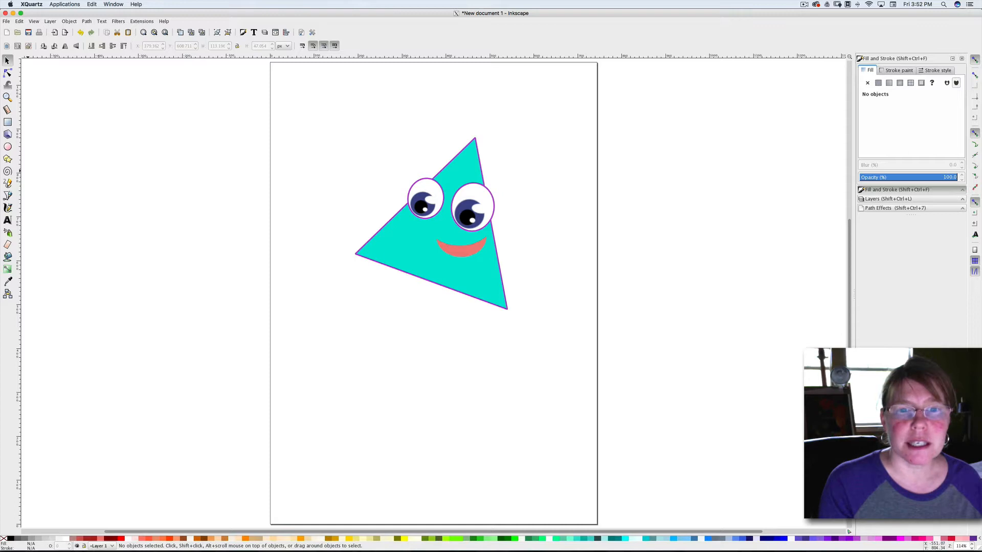
Draw a closed straight-line leg with a foot, about 109 by 165 px, hanging vertically from the middle of the triangle's lower edge
left_click(8, 196)
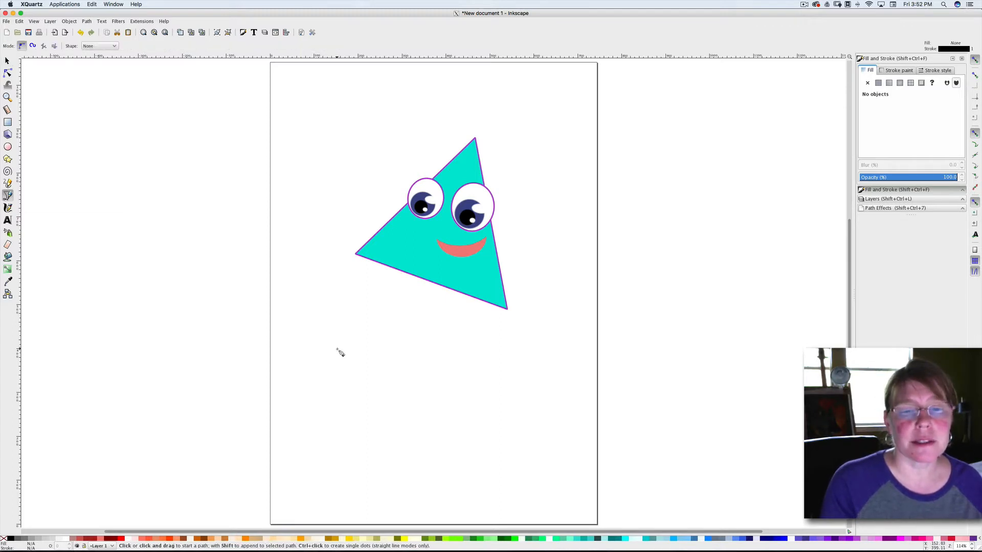
left_click(459, 293)
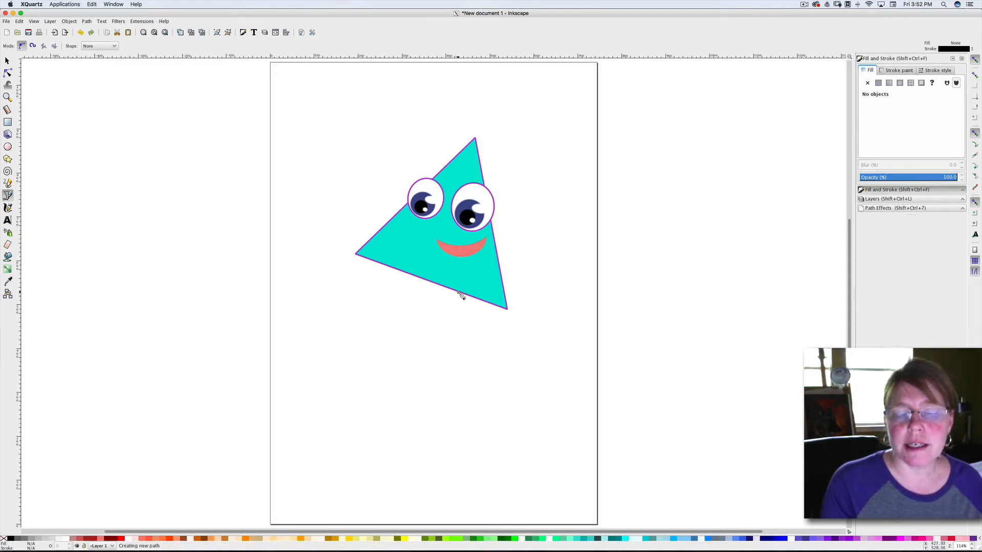
left_click(459, 356)
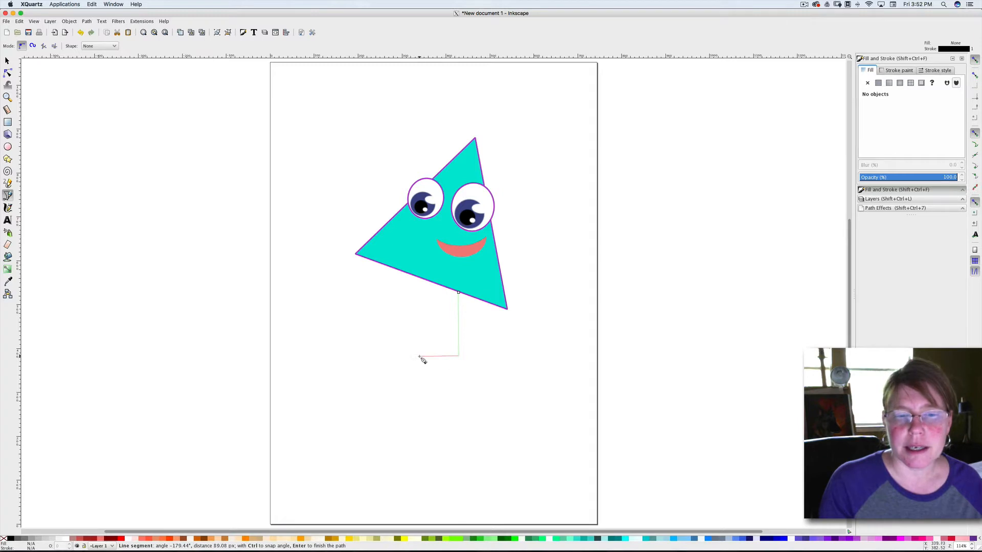
left_click(414, 356)
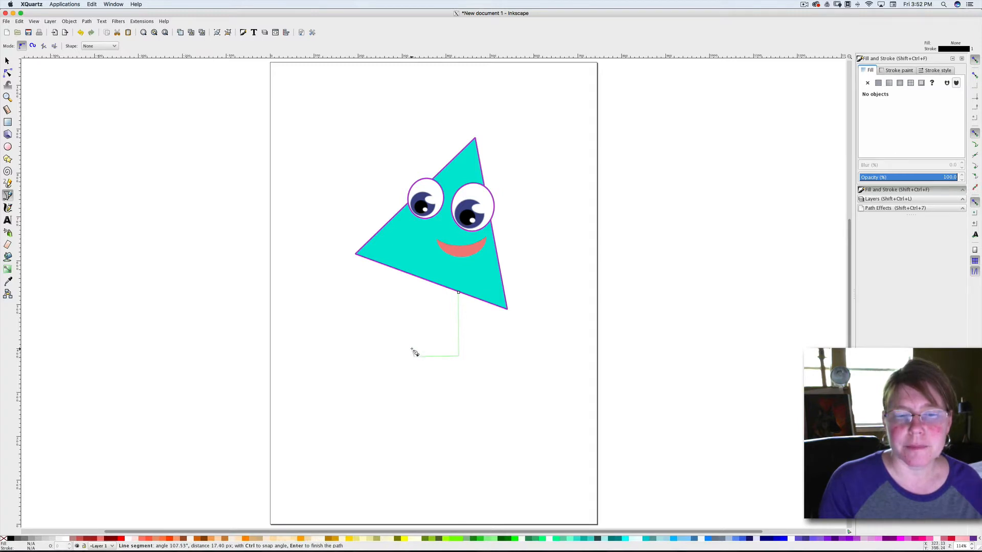
left_click(412, 346)
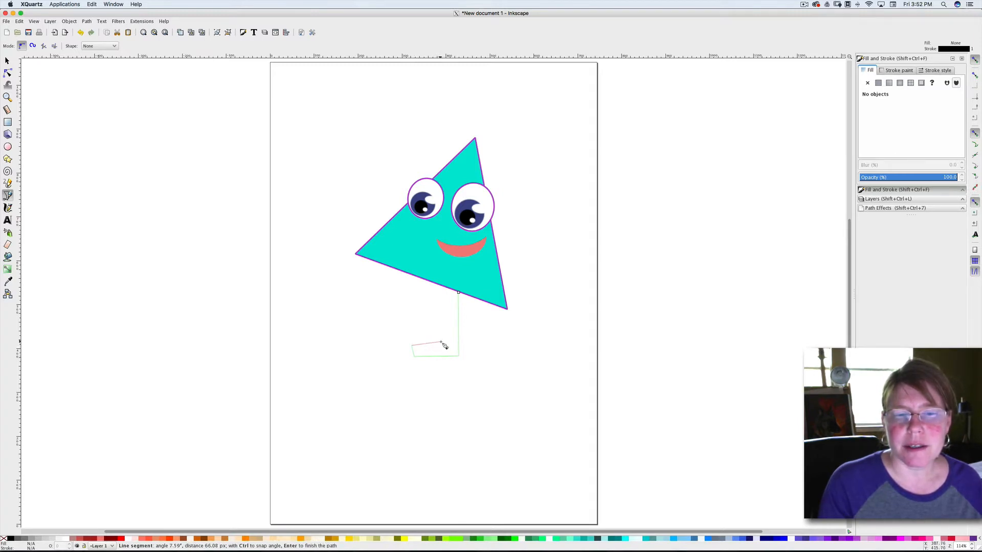
left_click(441, 342)
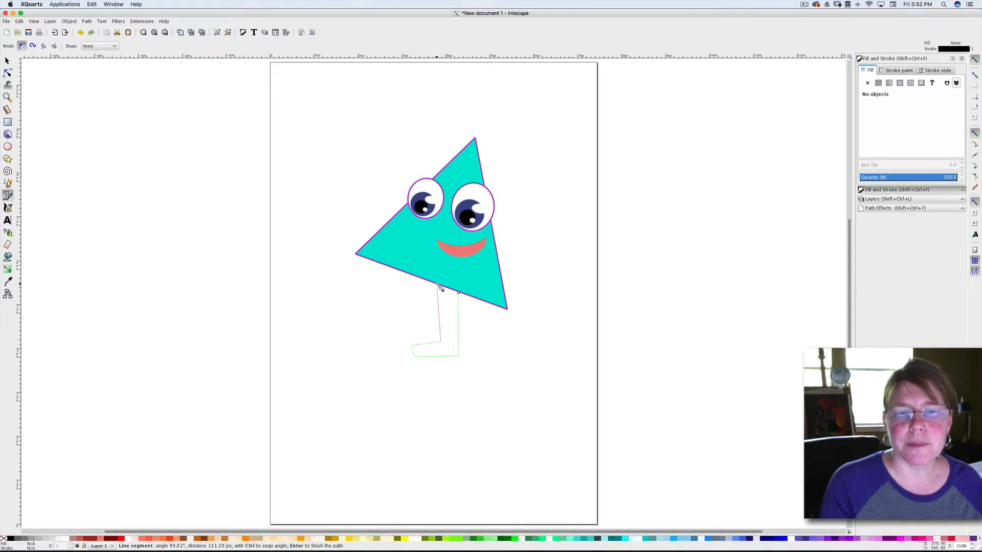
left_click(440, 286)
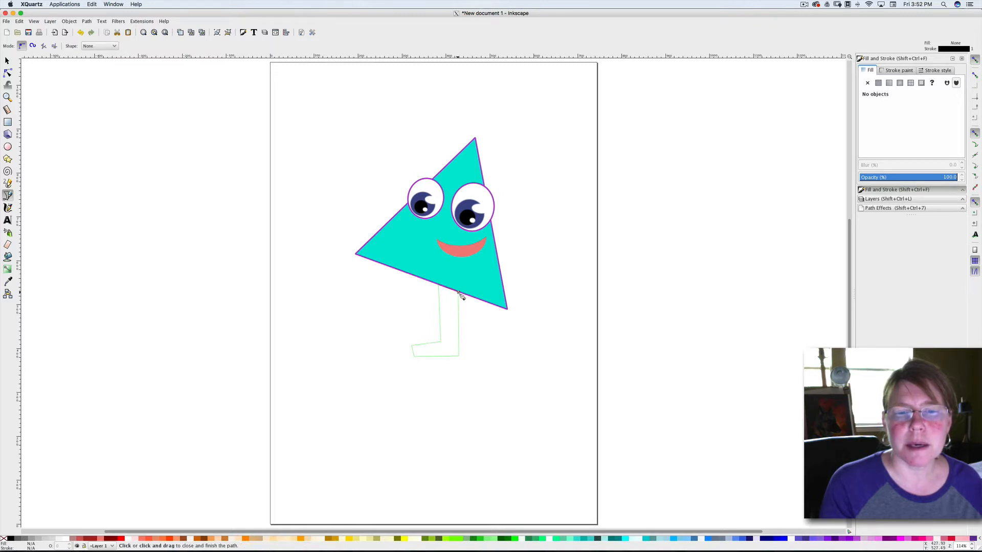
left_click(459, 294)
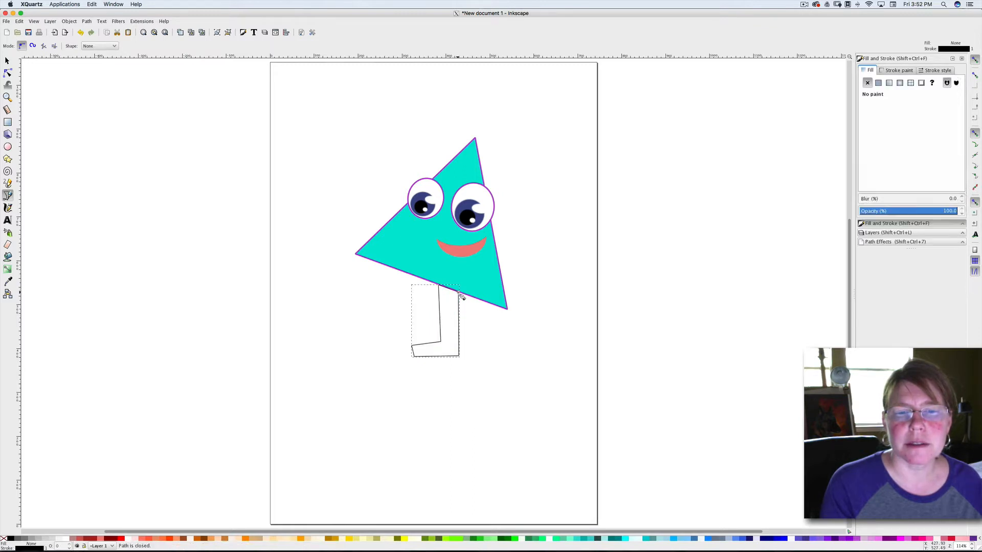
Draw a second closed straight-line leg, about 224 by 131 px, kicking out from the lower edge near the triangle's left corner
left_click(393, 269)
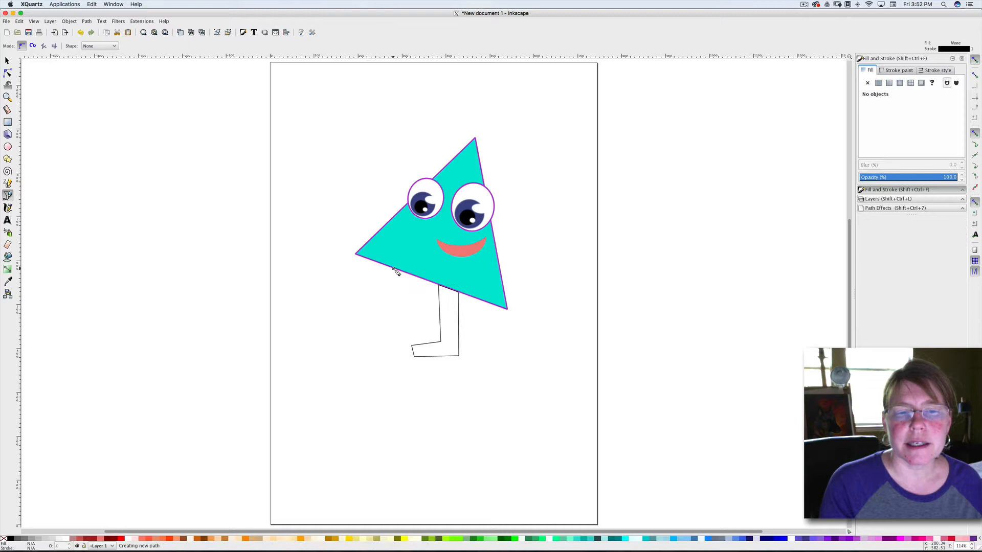
left_click(356, 302)
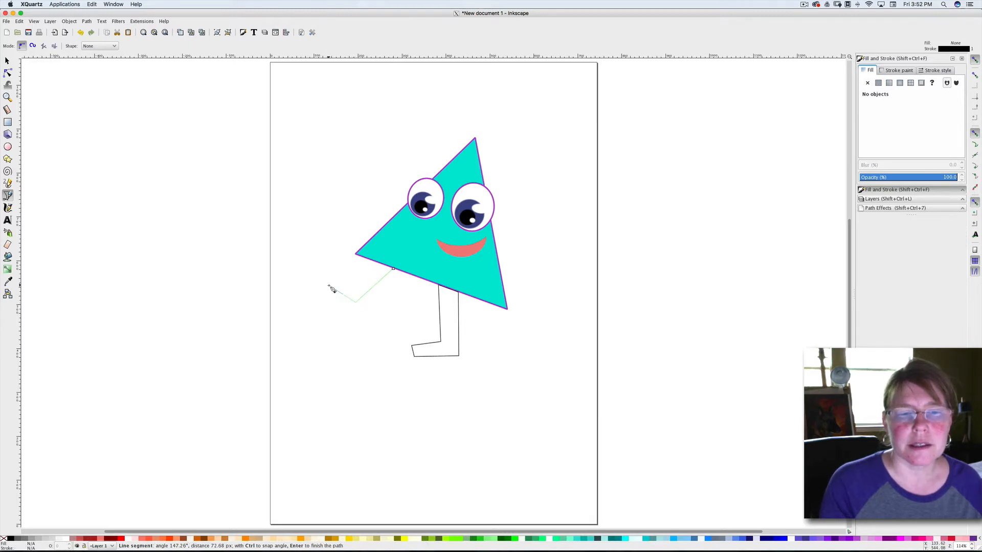
left_click(329, 286)
left_click(317, 298)
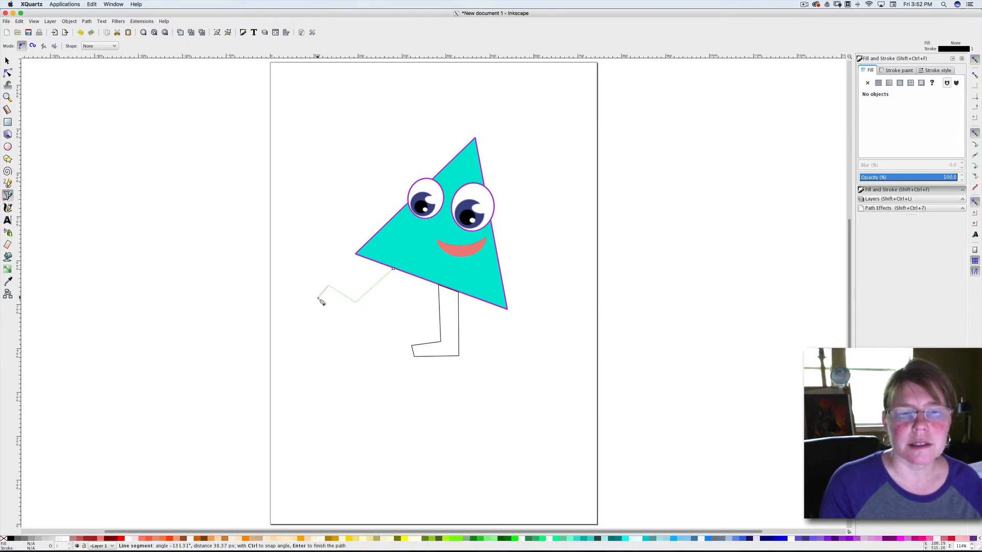
left_click(357, 325)
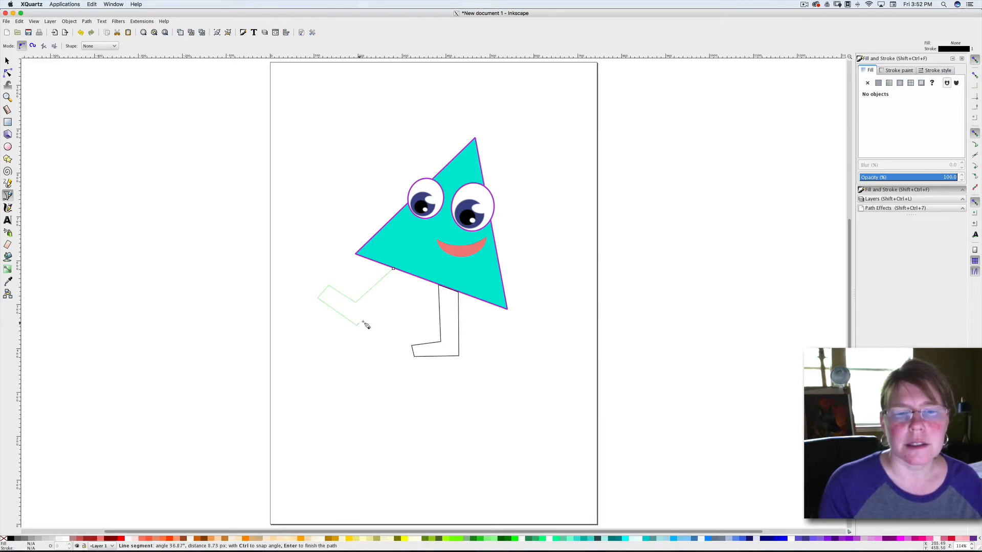
left_click(414, 279)
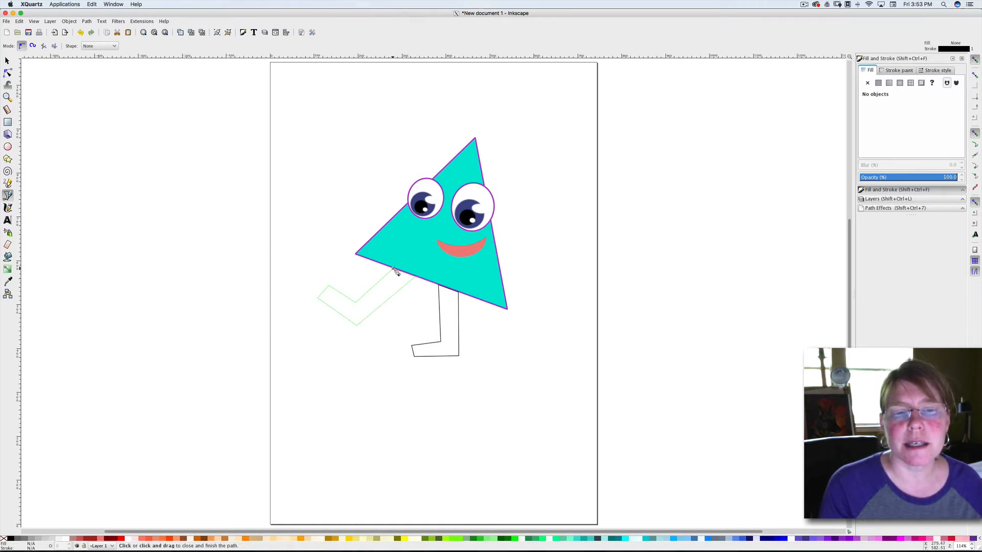
left_click(396, 272)
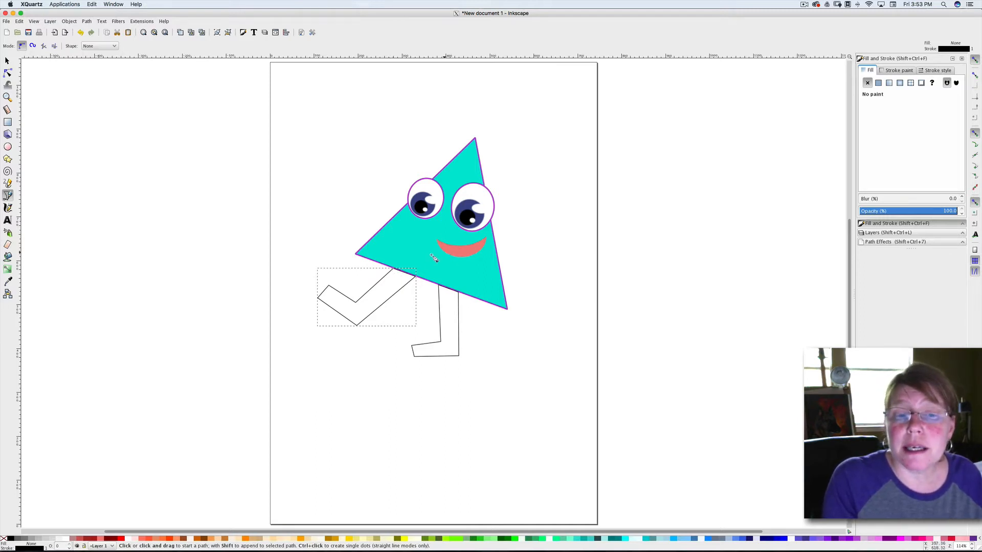
Give the kicking leg a flat fill in the triangle's turquoise, sampled from the triangle with the color picker
left_click(878, 84)
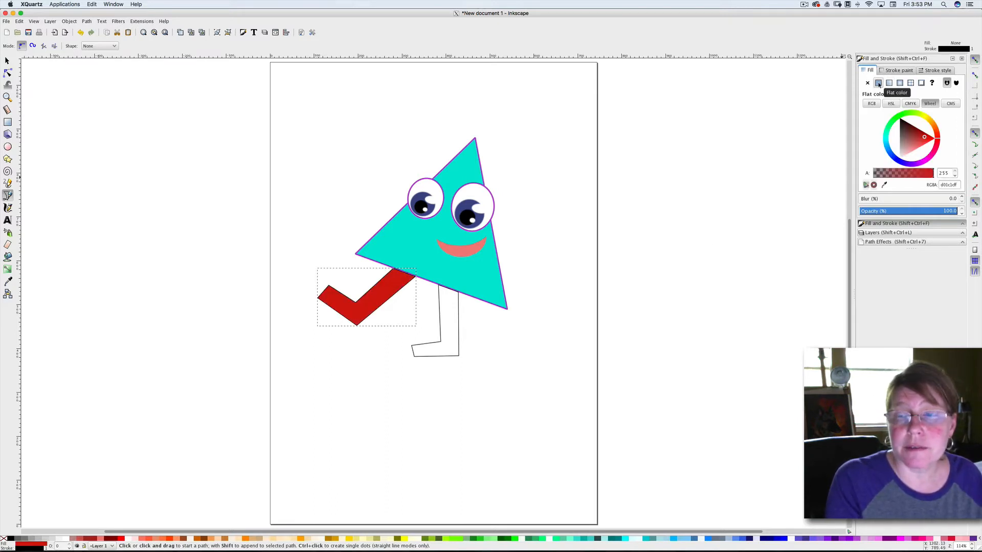
left_click(885, 185)
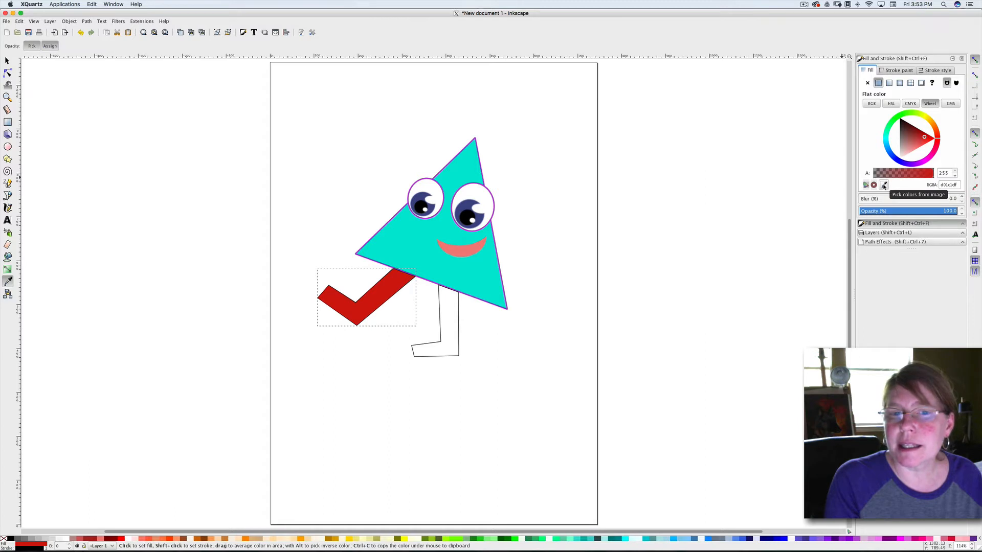
left_click(478, 281)
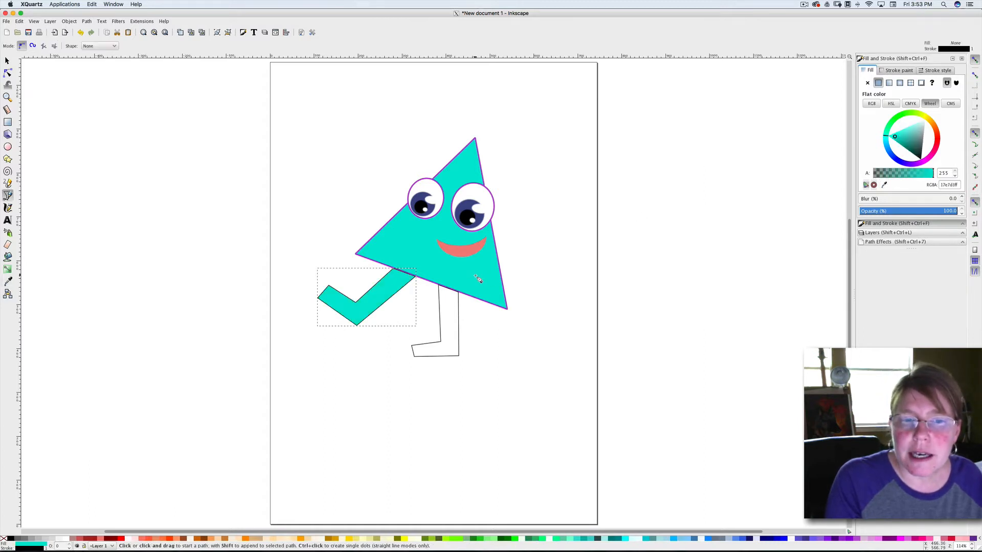
key("b")
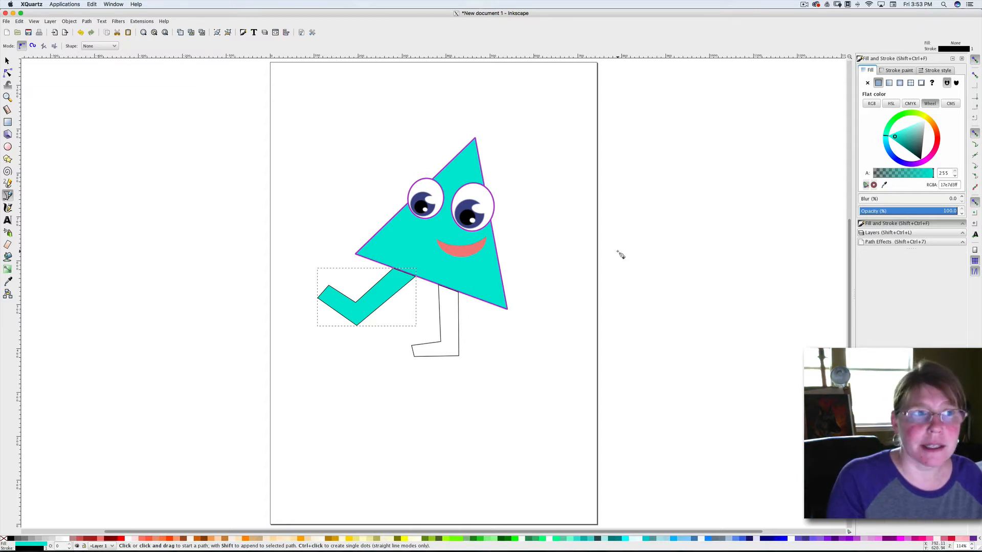
Give the vertical leg a flat fill in the triangle's turquoise, sampled from the triangle with the color picker, and deselect it
left_click(8, 61)
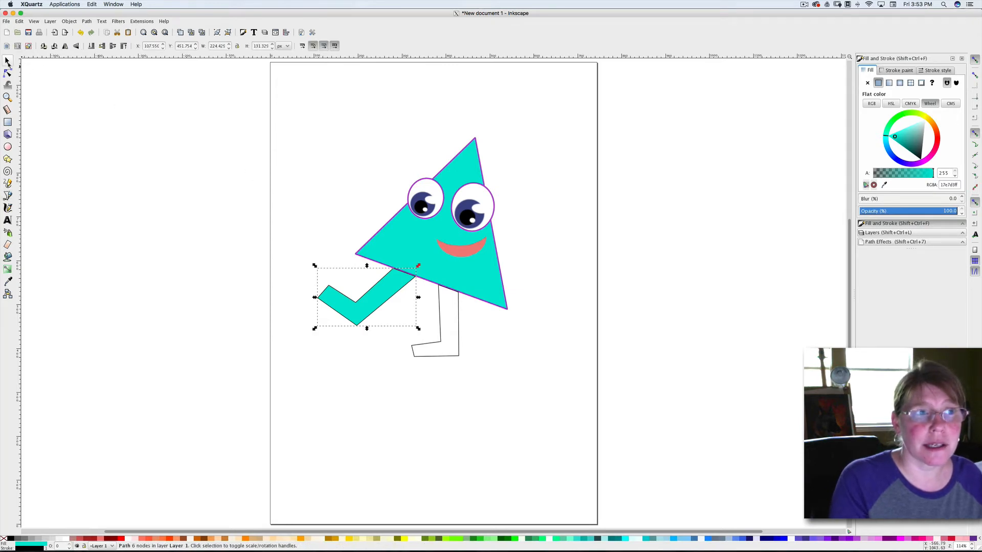
left_click(459, 356)
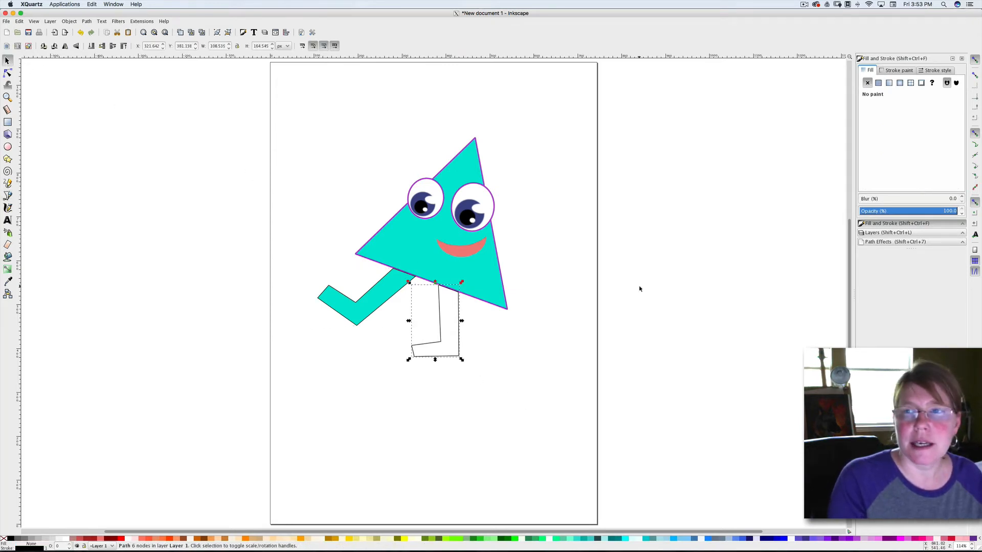
left_click(878, 83)
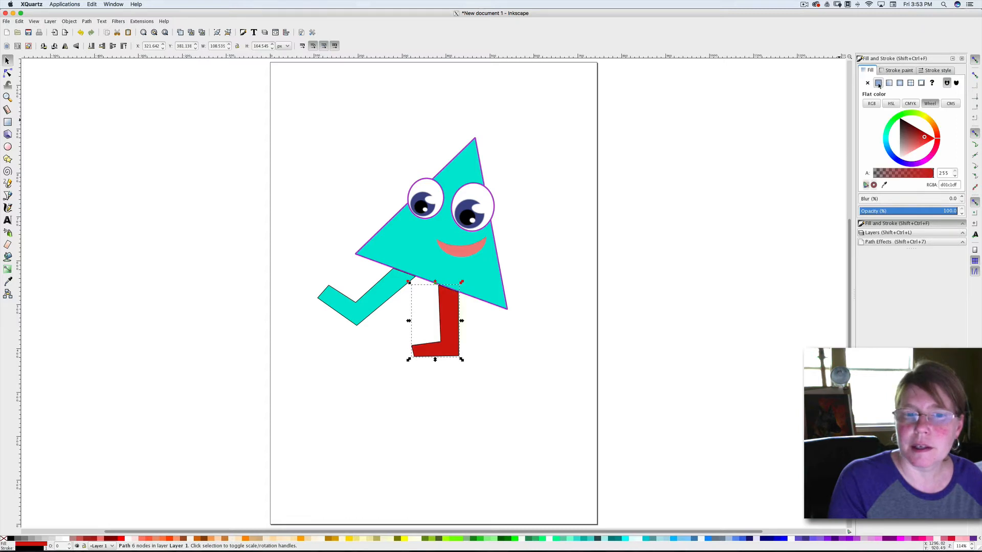
left_click(884, 185)
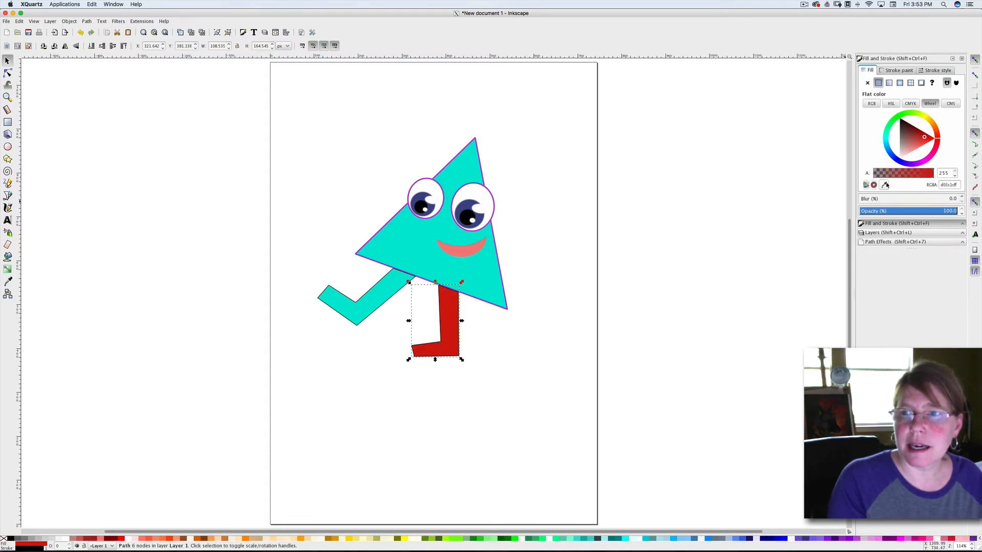
left_click(463, 273)
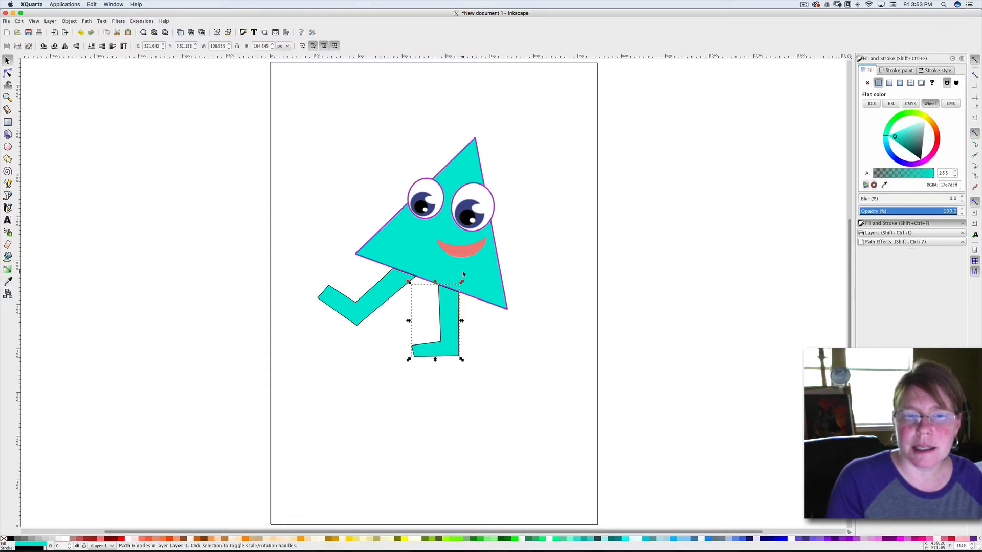
key("Escape")
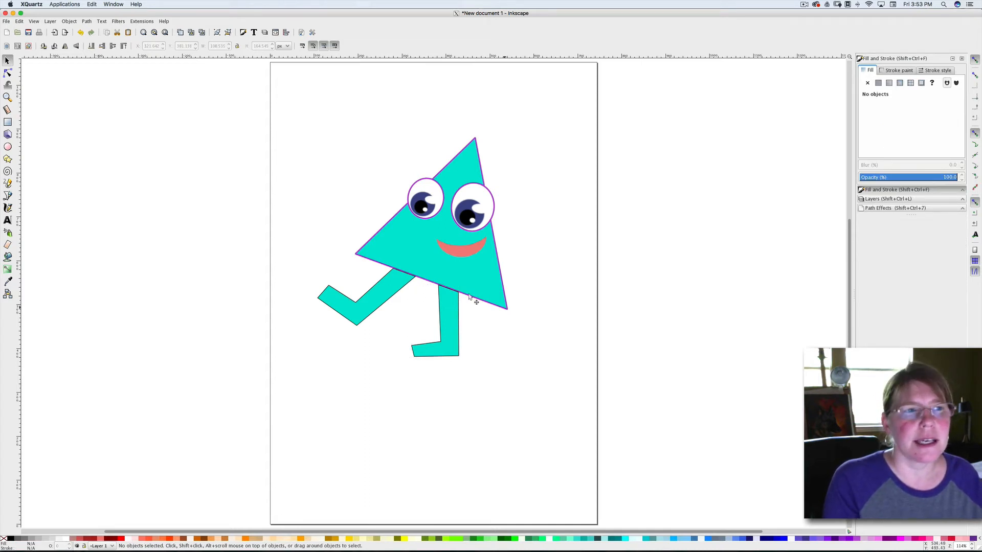
Shrink the kicking leg to about 196 by 120 px and rotate it about 8.5° clockwise
left_click(353, 317)
left_click_drag(314, 328, 328, 323)
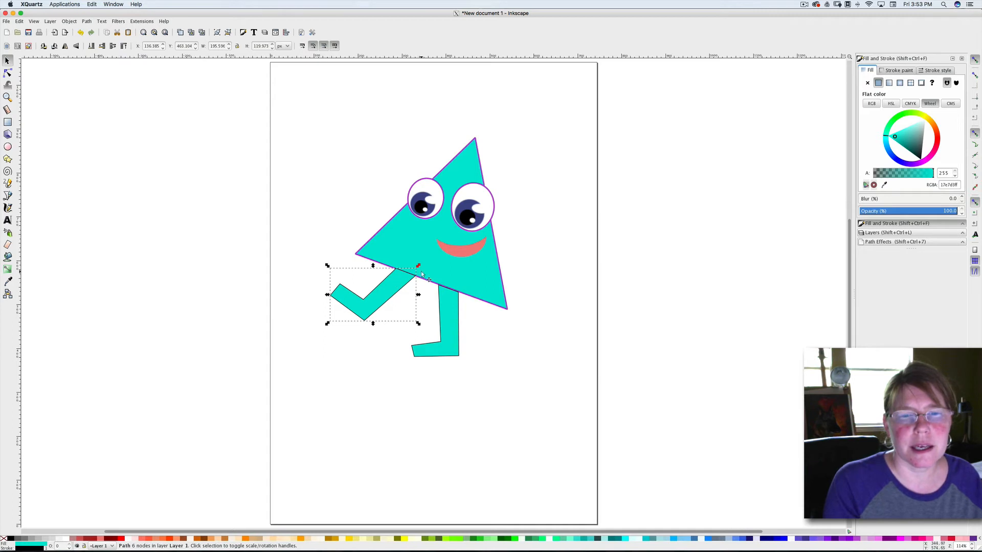
left_click(383, 292)
left_click_drag(418, 266, 424, 276)
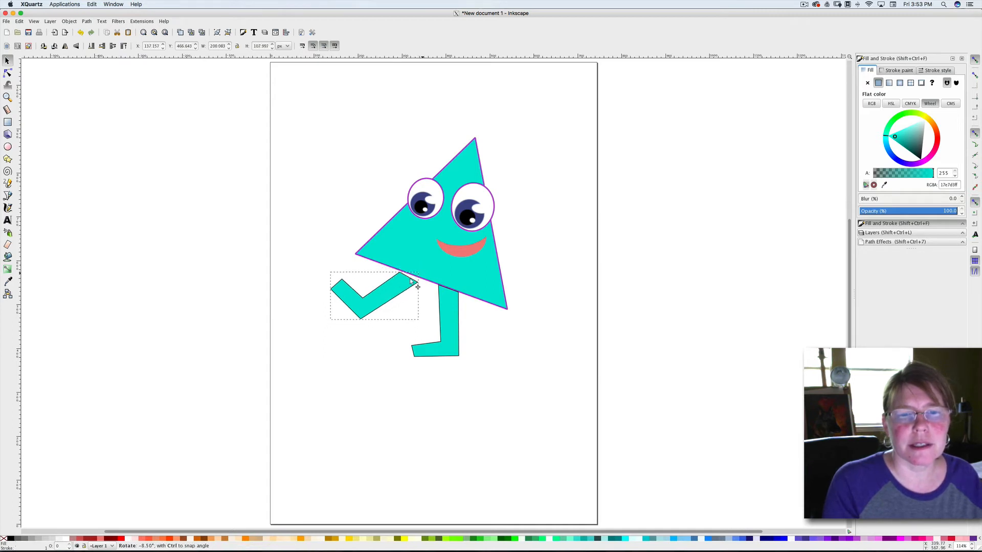
Move the kicking leg right so its upper end overlaps the triangle's lower edge, lower it to the bottom of the stack, and deselect it
left_click_drag(366, 294, 390, 297)
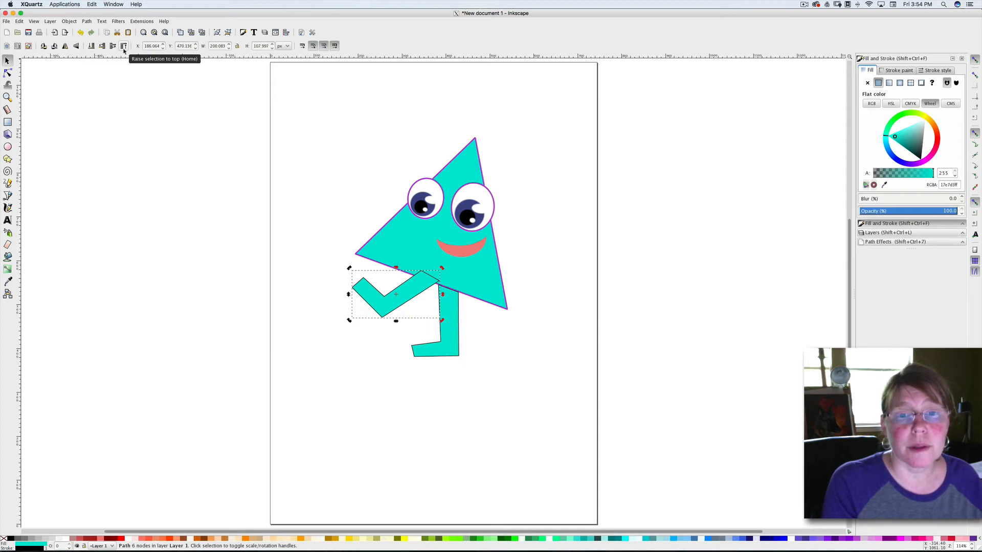
left_click(92, 47)
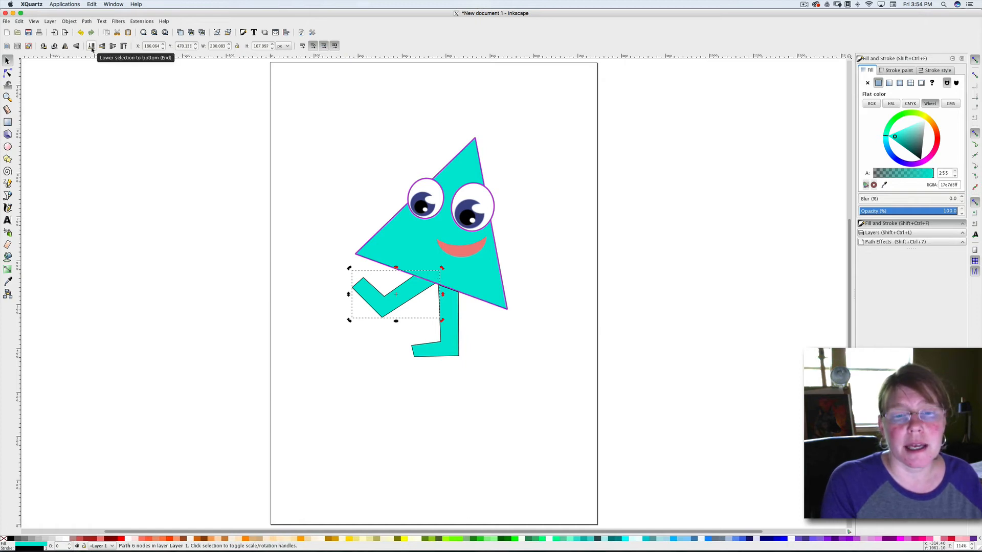
left_click(301, 152)
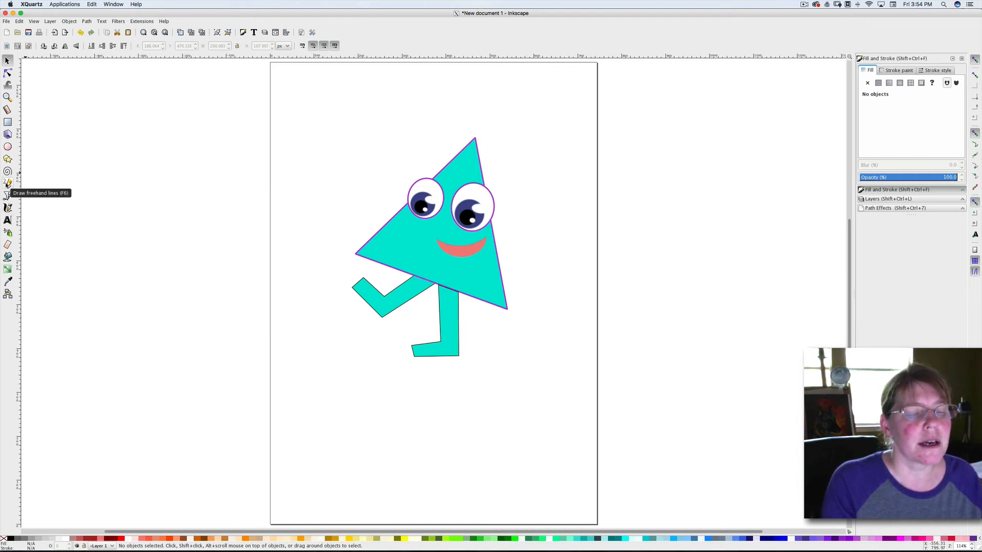
Draw freehand line arms with three-fingered hands on both sides of the triangle and a curly hair on its top corner
left_click(7, 183)
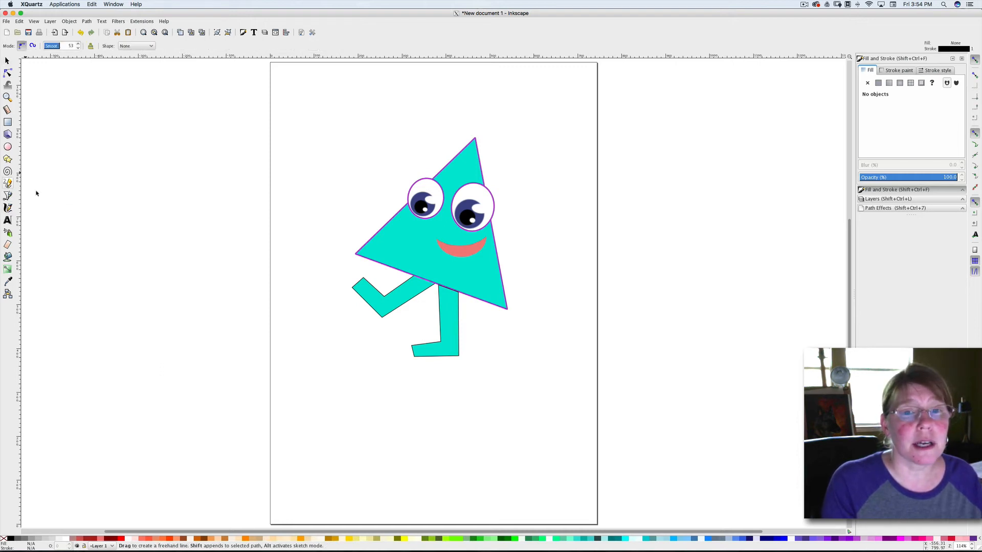
mouse_move(392, 217)
left_mouse_down()
mouse_move(372, 185)
mouse_move(350, 200)
left_mouse_up()
mouse_move(498, 248)
left_mouse_down()
mouse_move(547, 236)
mouse_move(560, 244)
mouse_move(555, 258)
left_mouse_up()
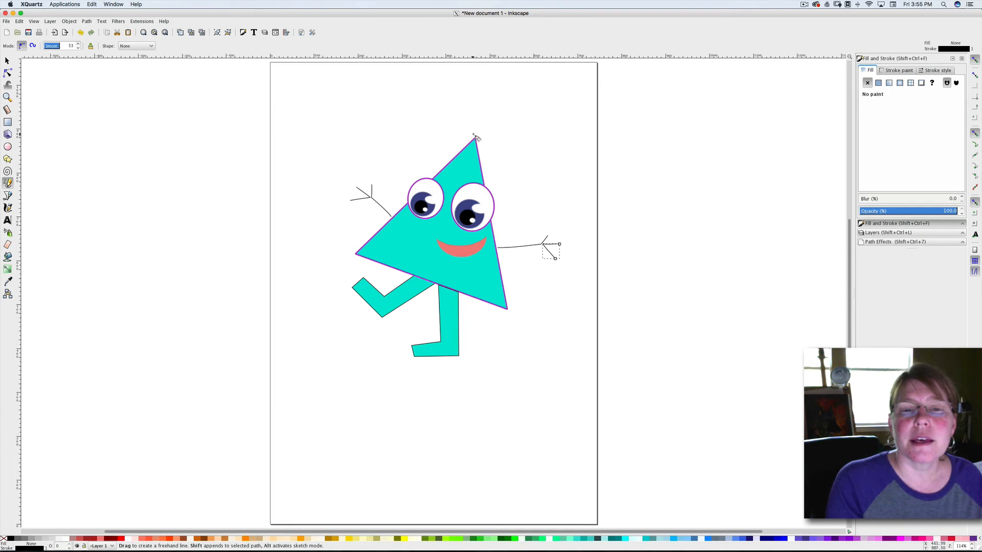
left_click_drag(475, 137, 488, 121)
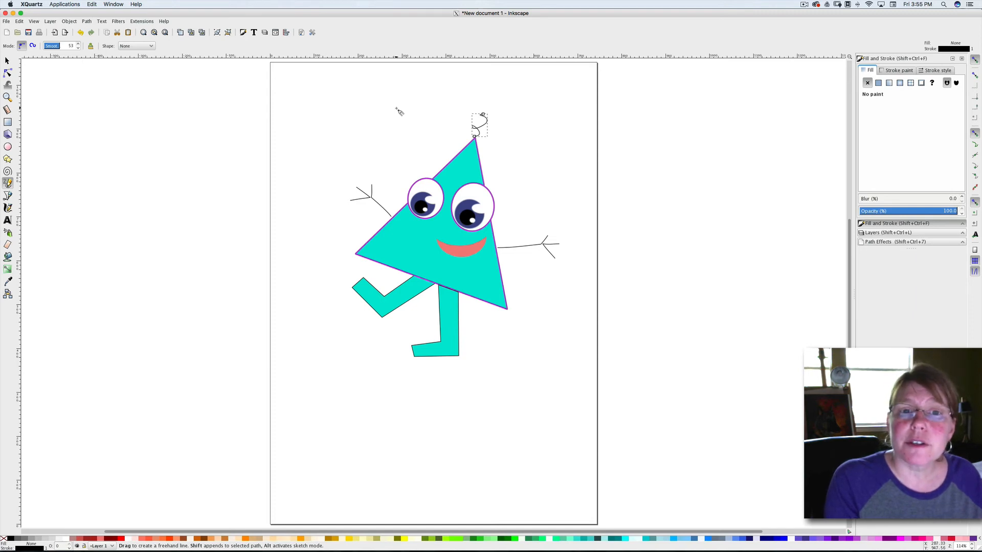
key("Escape")
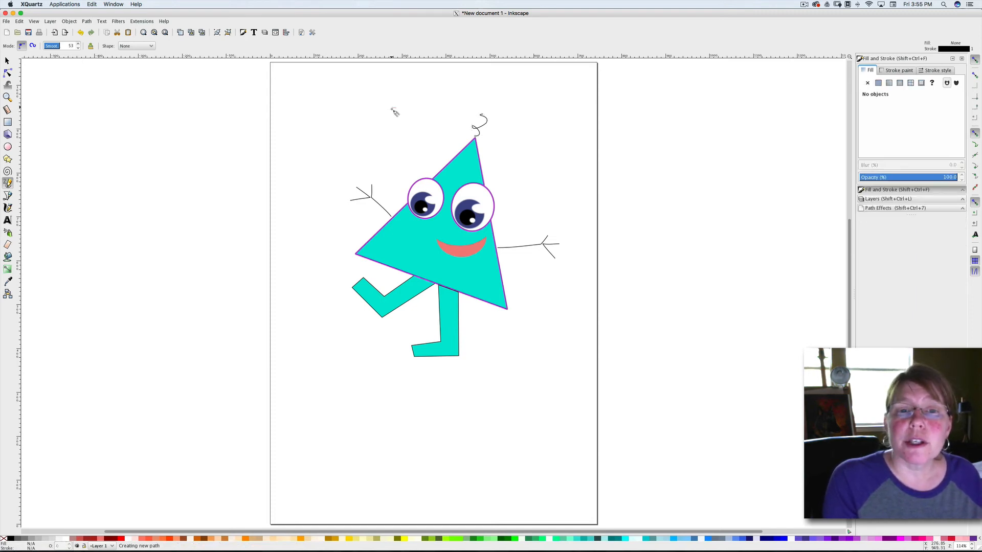
left_click(391, 109)
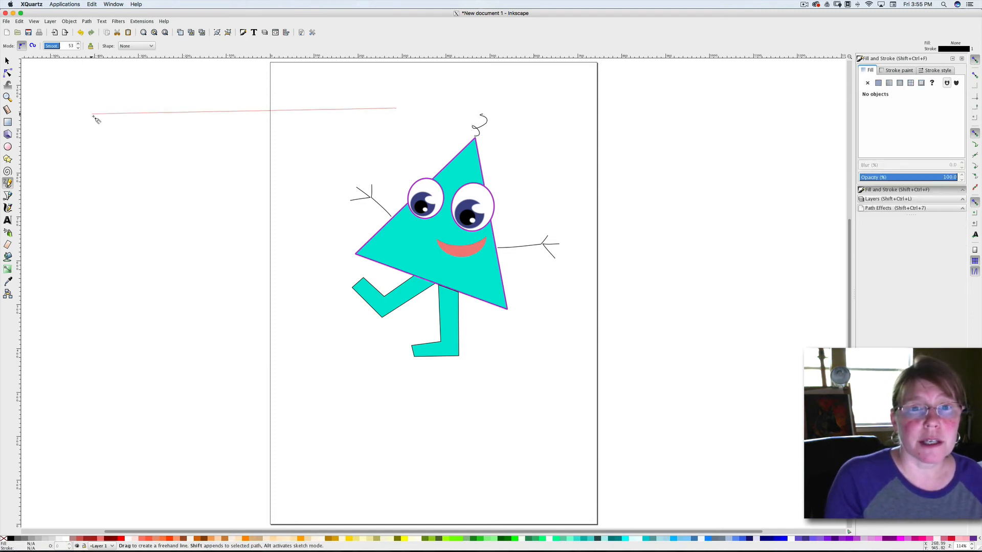
left_click(376, 112)
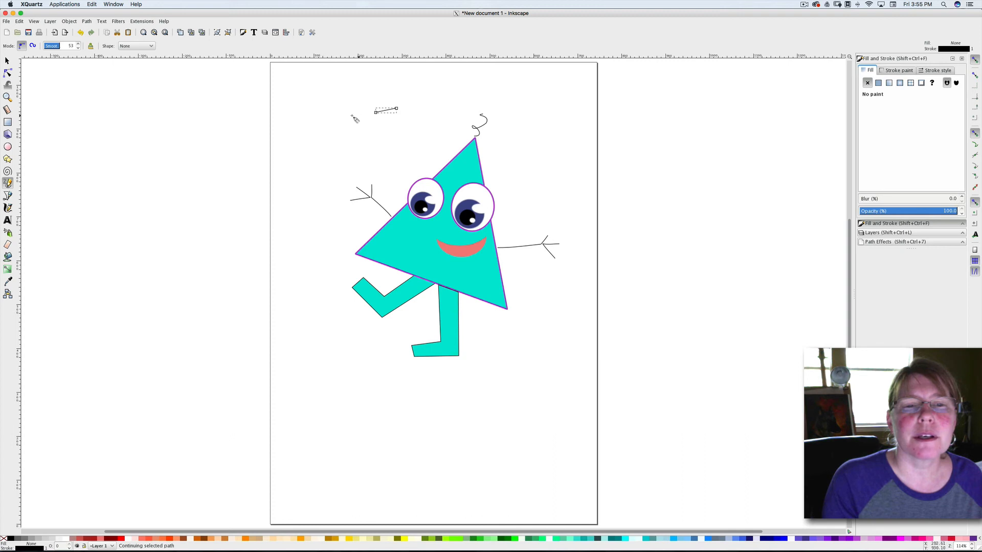
left_click(80, 33)
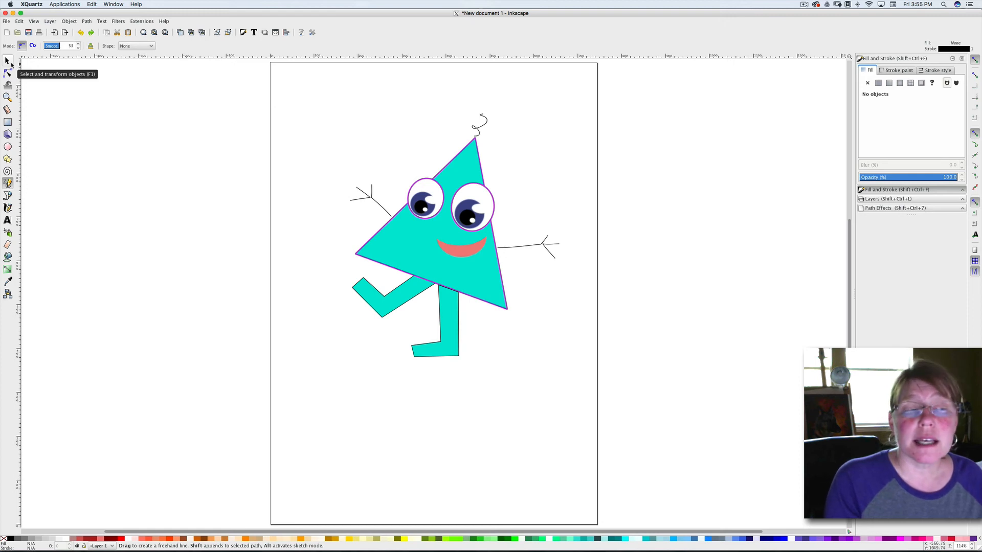
Start saving the drawing as a new Inkscape SVG file named Intro in the Art 1 folder
left_click(6, 22)
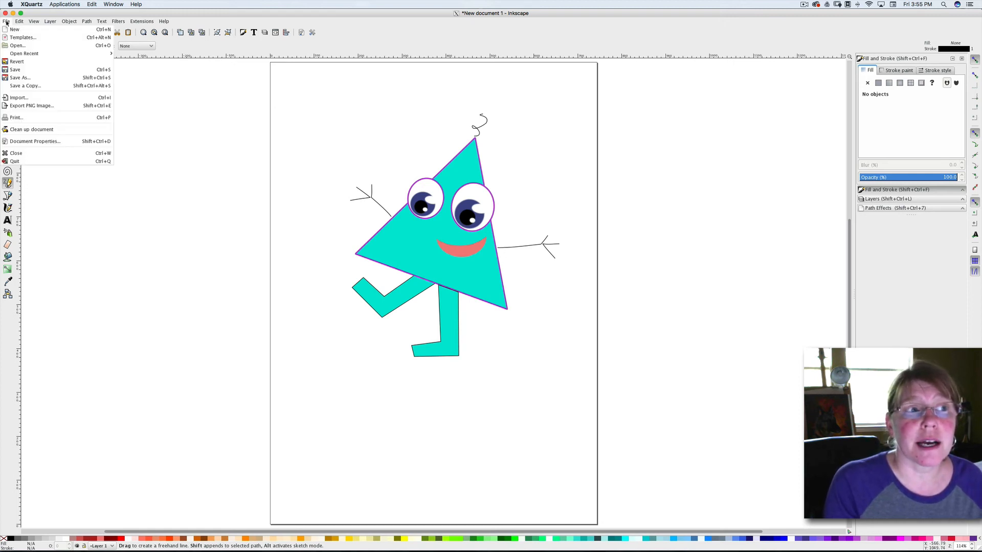
left_click(30, 77)
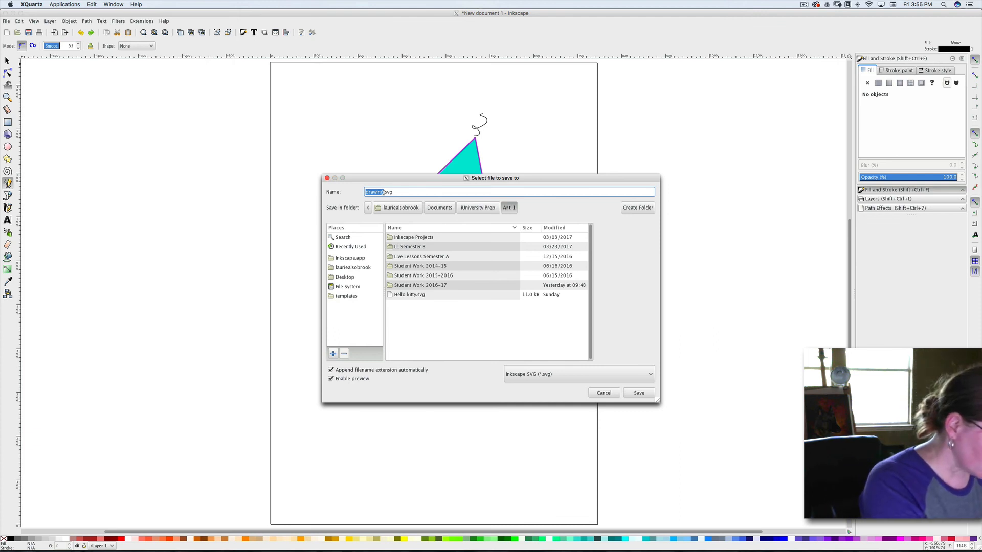
type("Intro")
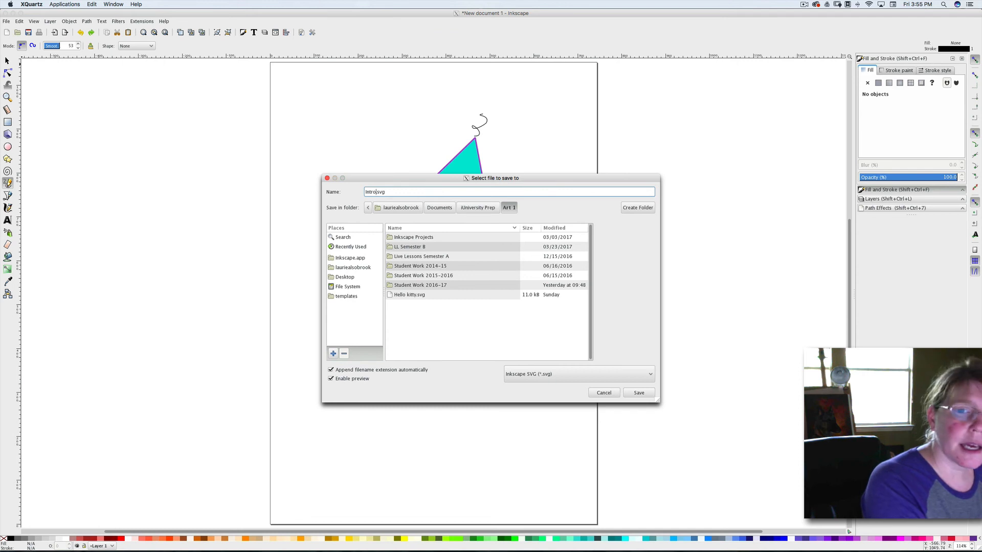